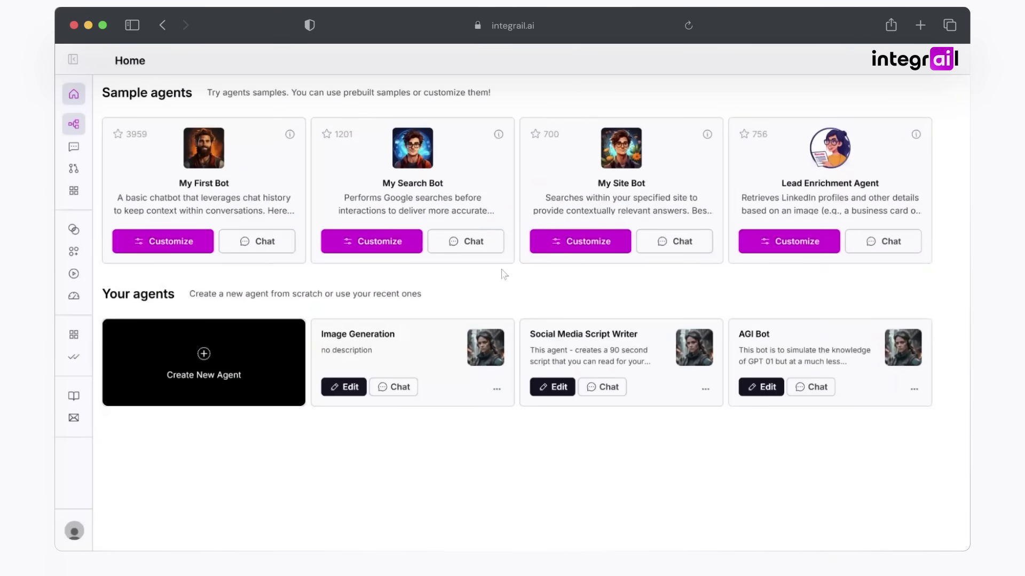
- Create a new agent from scratch and open the GPT 3.5 Turbo 1106 node's settings
click(237, 380)
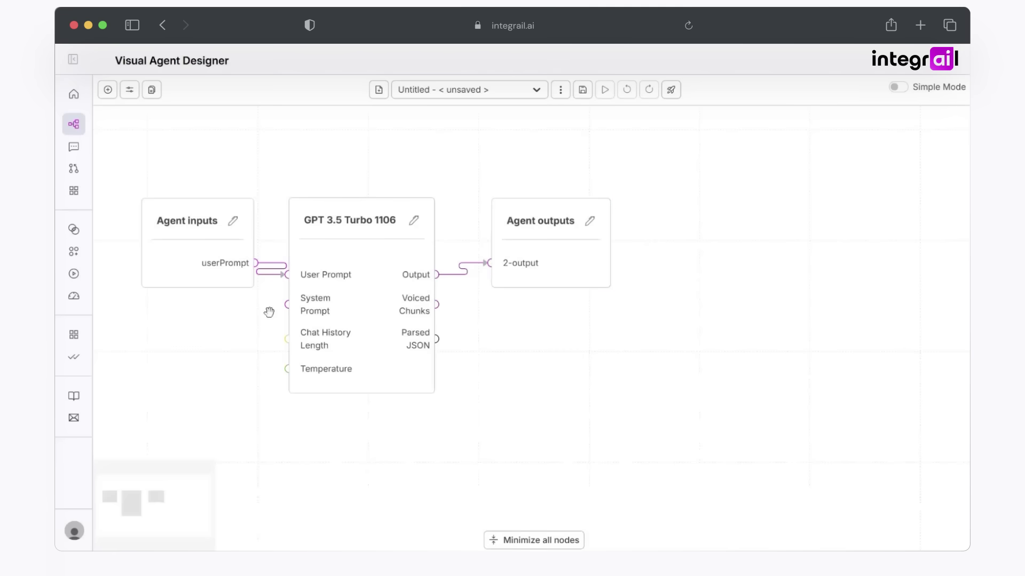
mouse_move(402, 269)
- Switch the LLM node's model from gpt-3.5-turbo-1106 to gpt-4o:simple
click(388, 275)
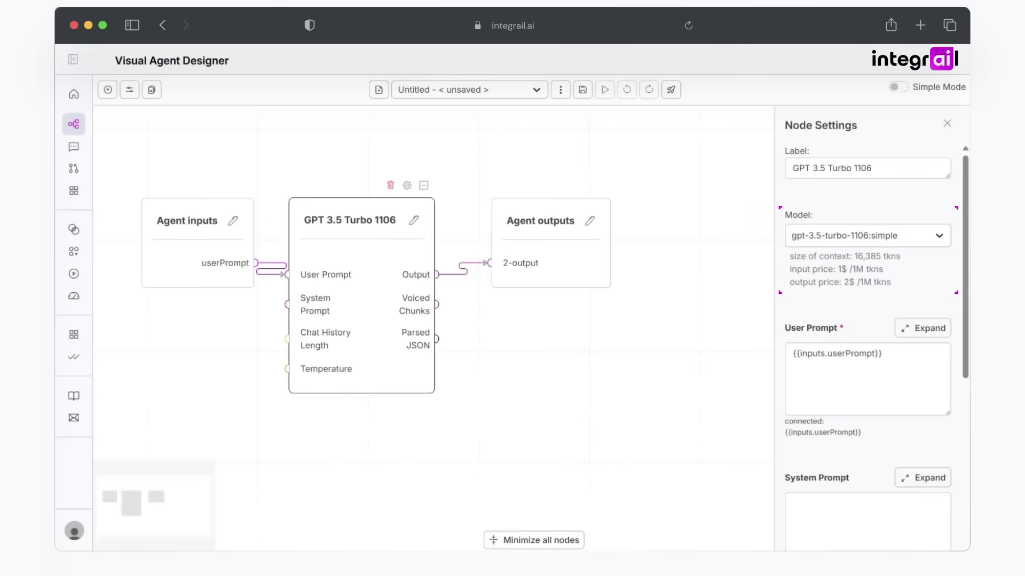
click(868, 235)
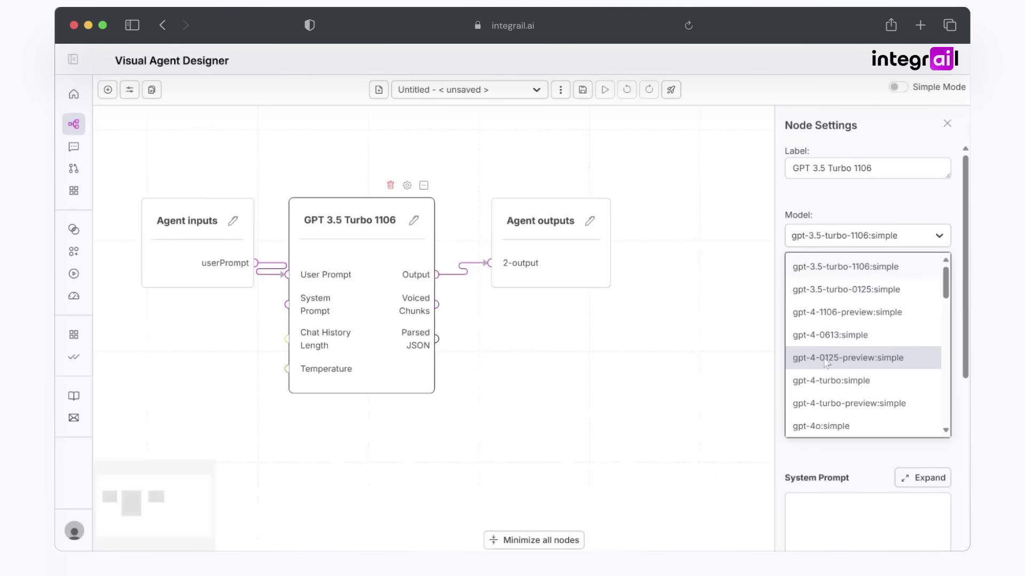
scroll(832, 341, down, 1)
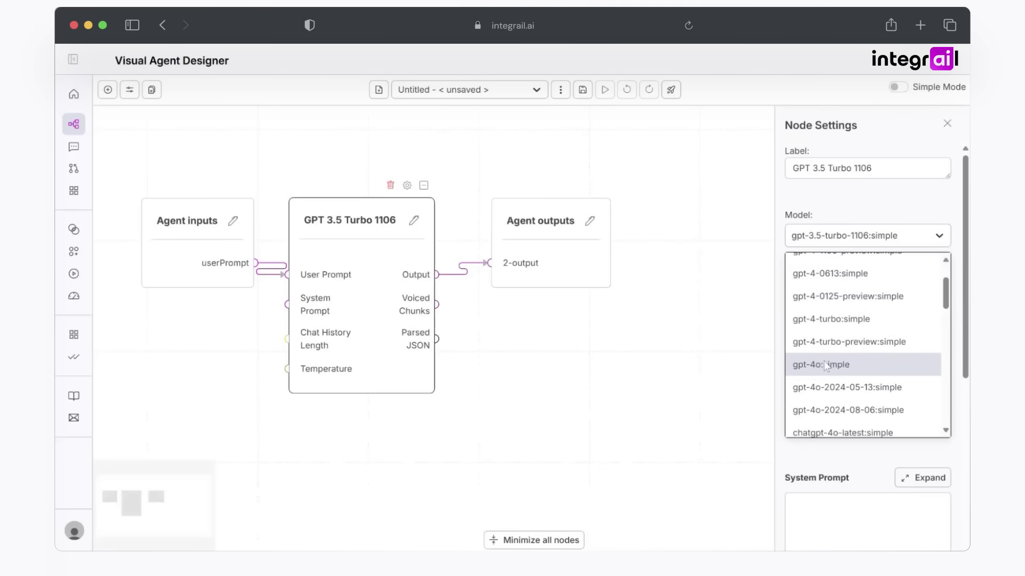
click(824, 363)
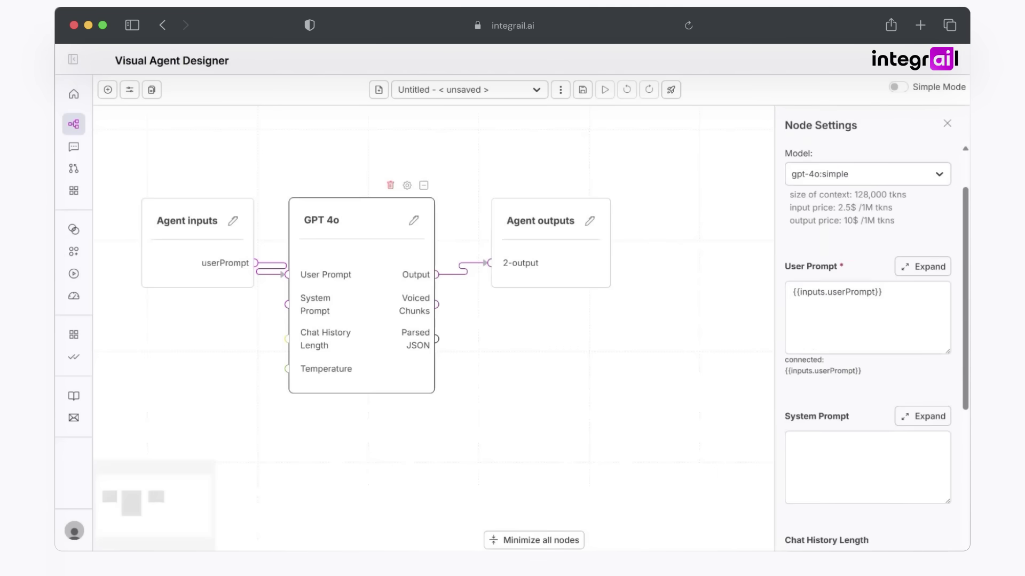
scroll(867, 331, down, 3)
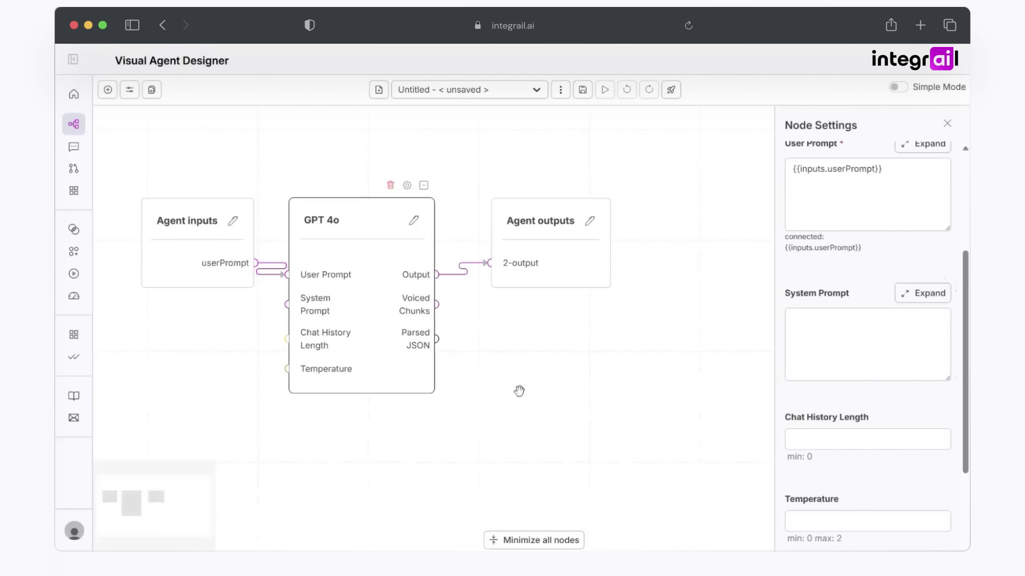
- Paste the social media expert prompt for word-for-word 90-second video scripts into System Prompt and expand it
click(793, 319)
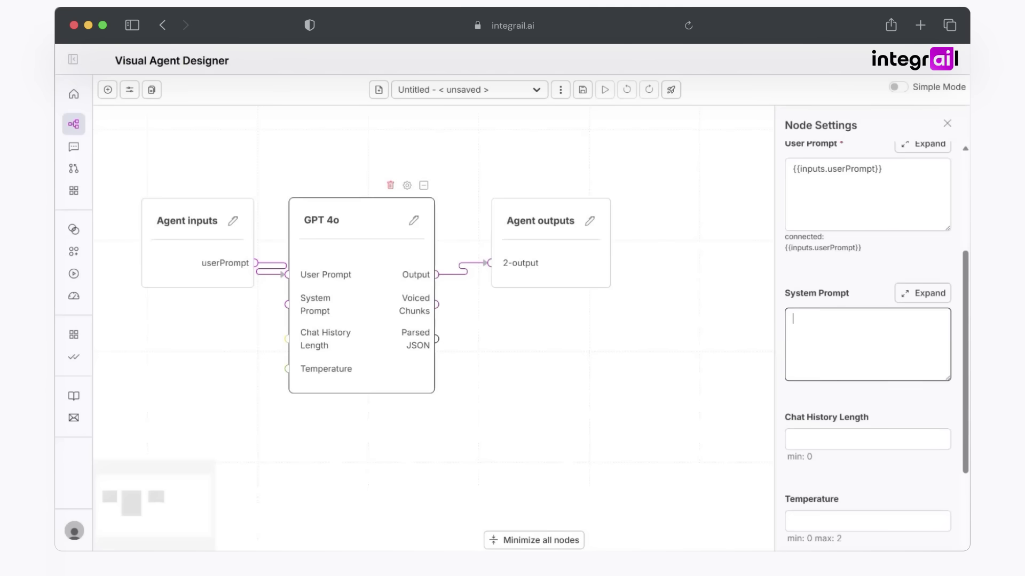
key(ctrl+v)
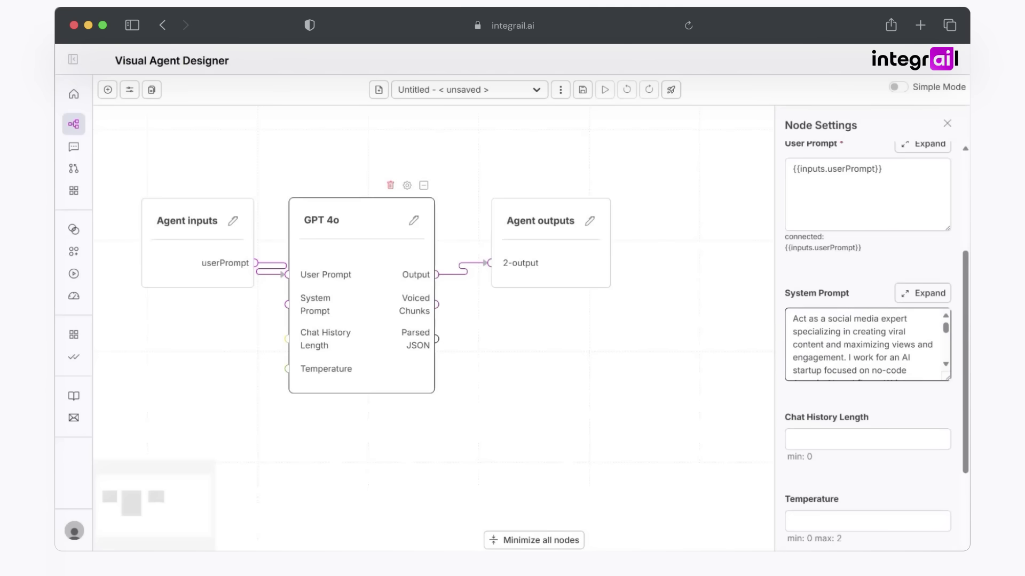
click(922, 293)
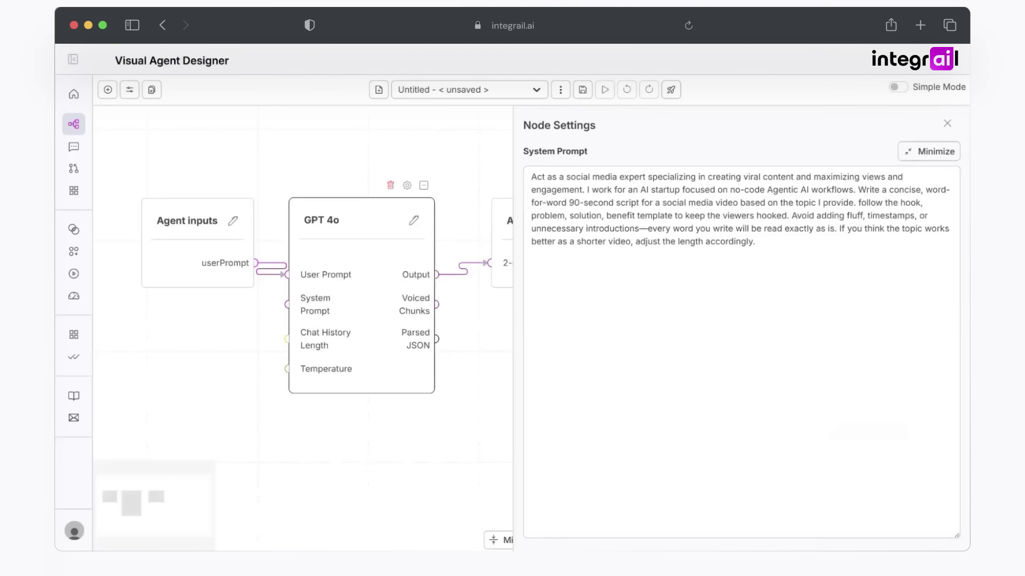
- Minimize the prompt editor and set the node's Temperature to 0.3
click(929, 152)
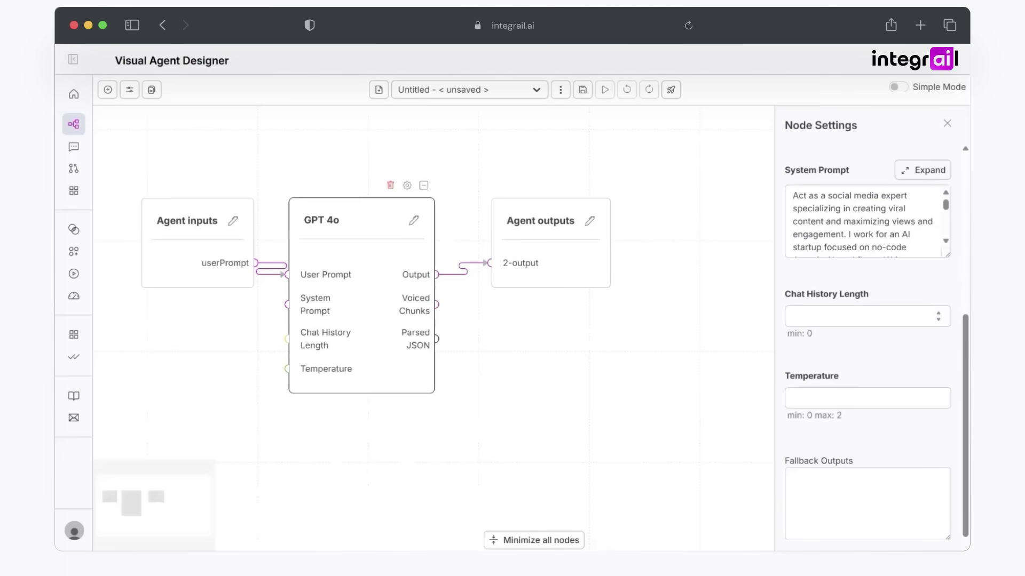
scroll(852, 317, down, 1)
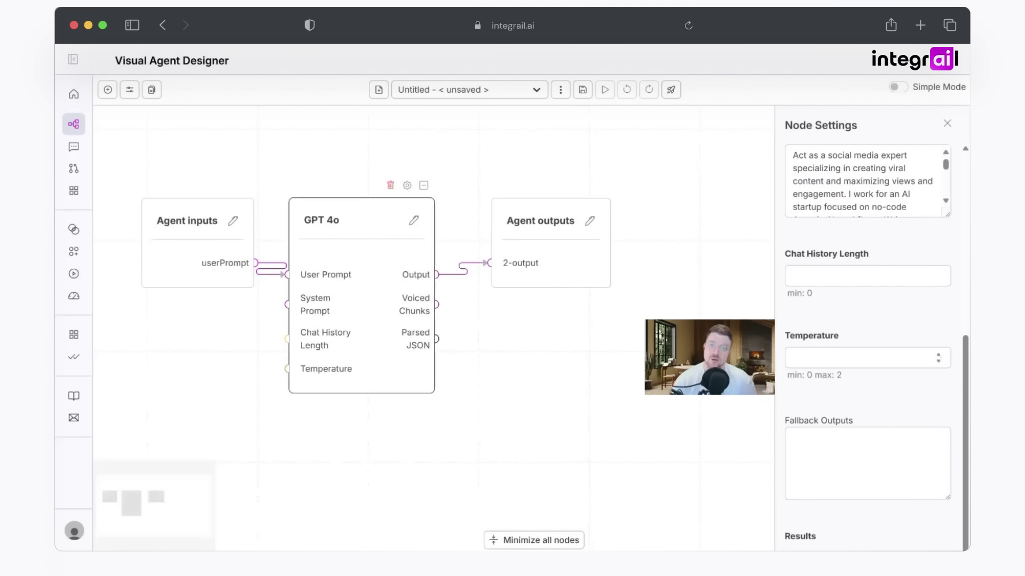
click(939, 357)
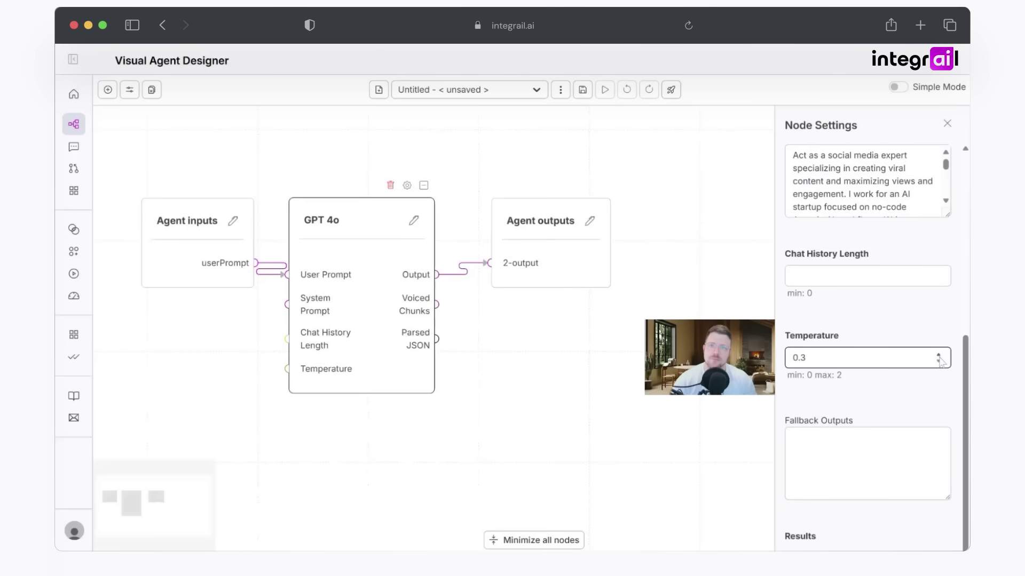
click(939, 357)
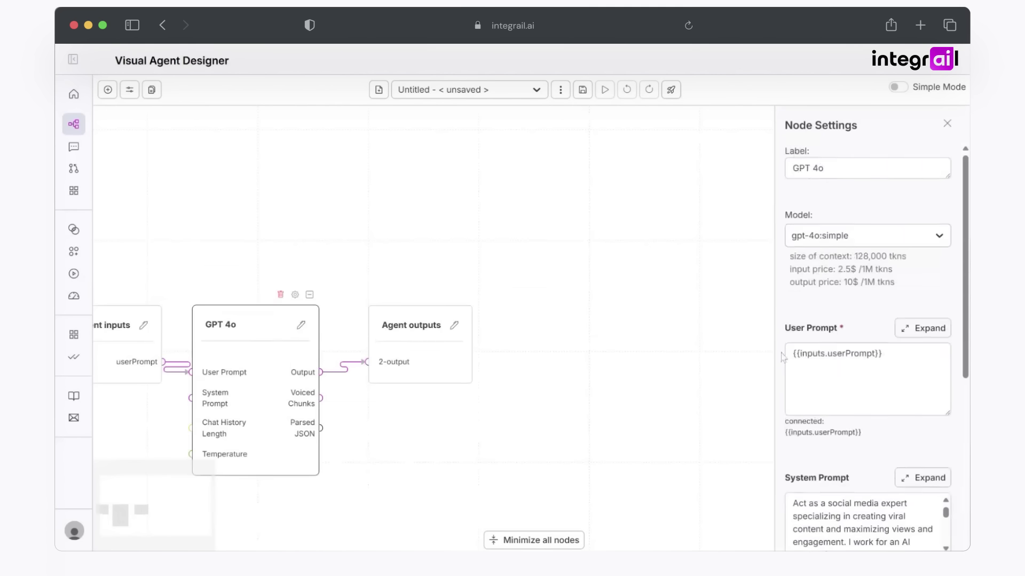
- Rename the node to 'Script Node' and close its settings
scroll(782, 357, down, 6)
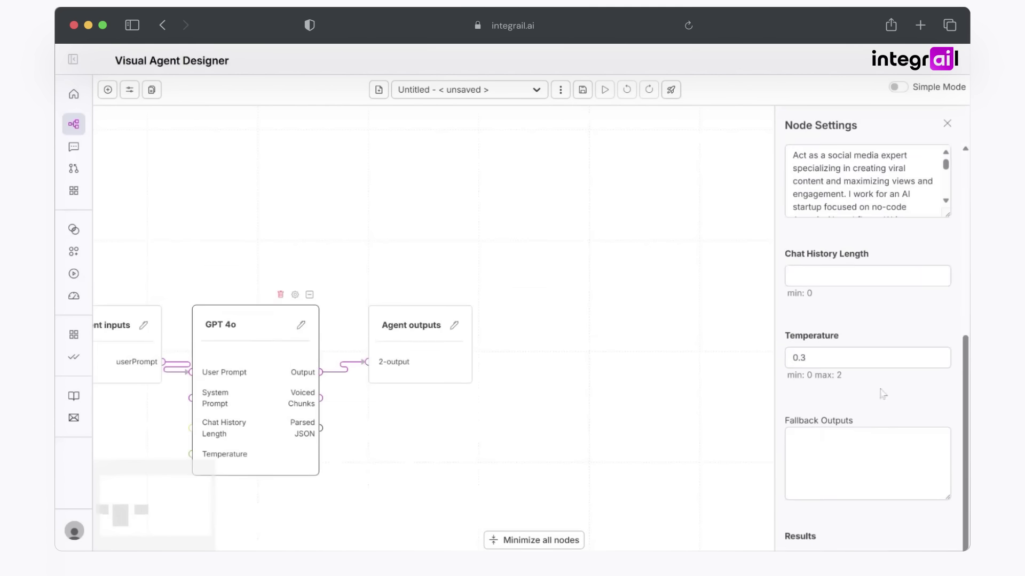
scroll(881, 427, up, 10)
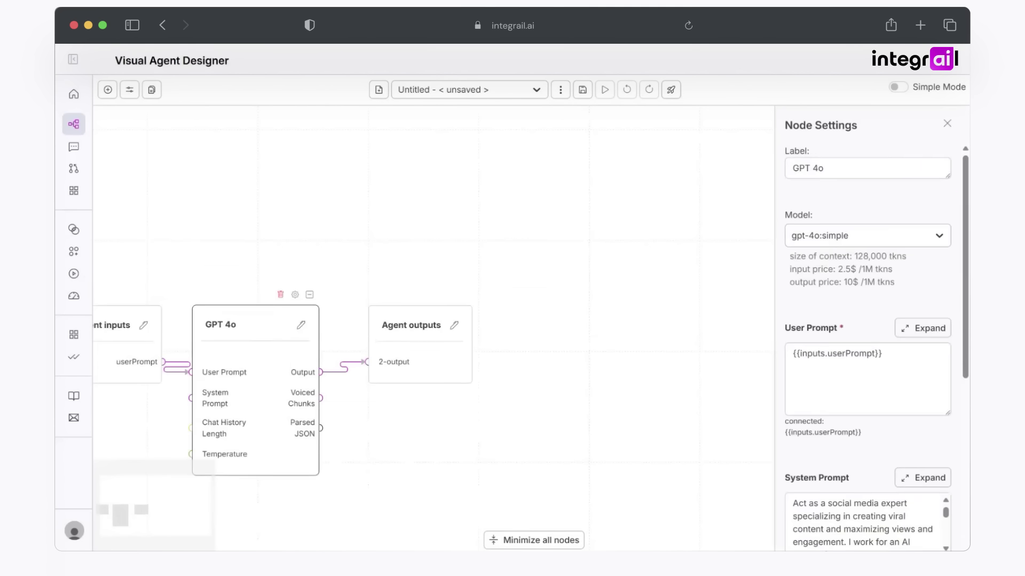
triple_click(823, 168)
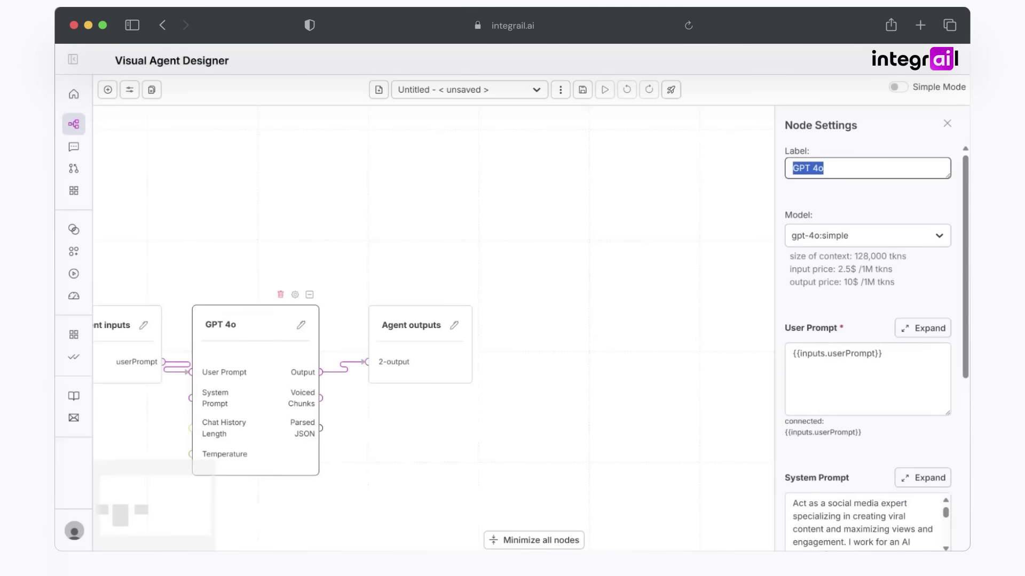
text(Script Node)
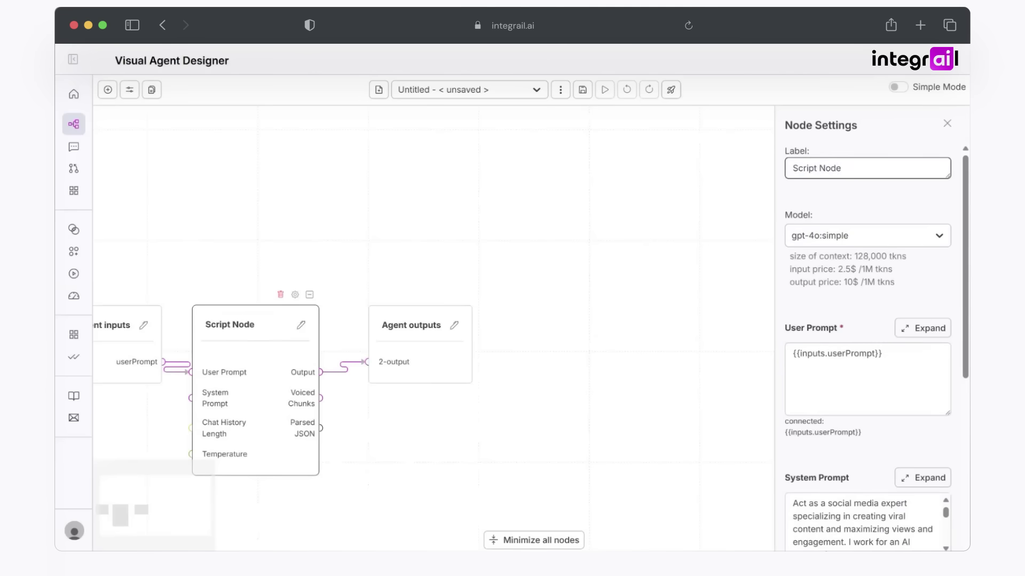
click(667, 354)
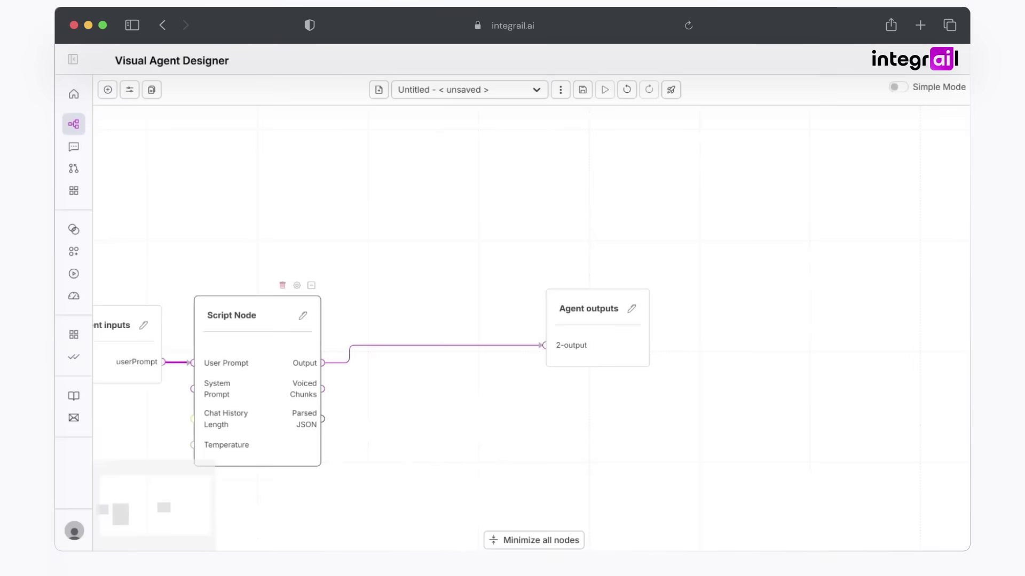
- Add a new LLM node and move it to the top of the canvas
scroll(414, 375, left, 3)
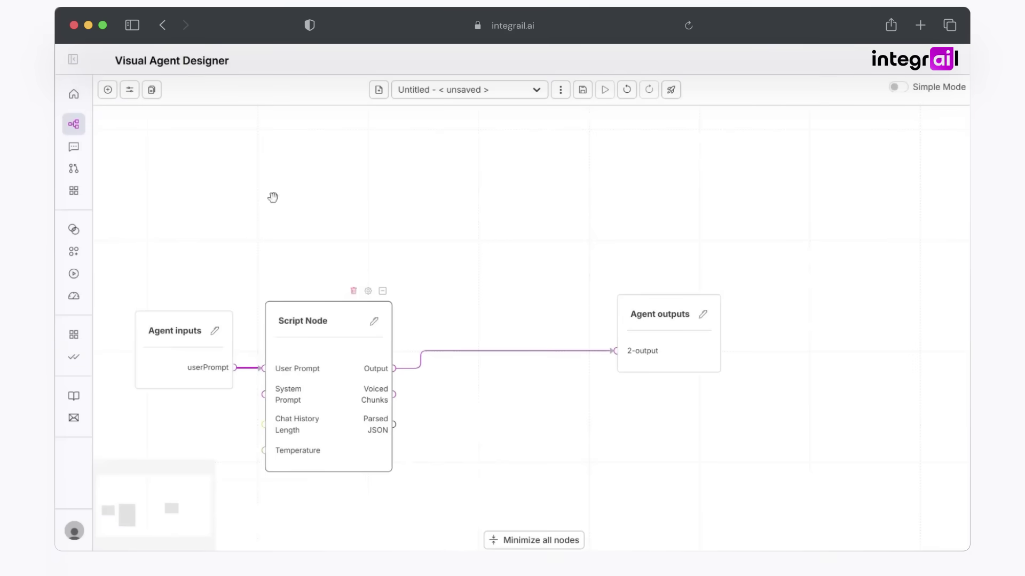
click(108, 90)
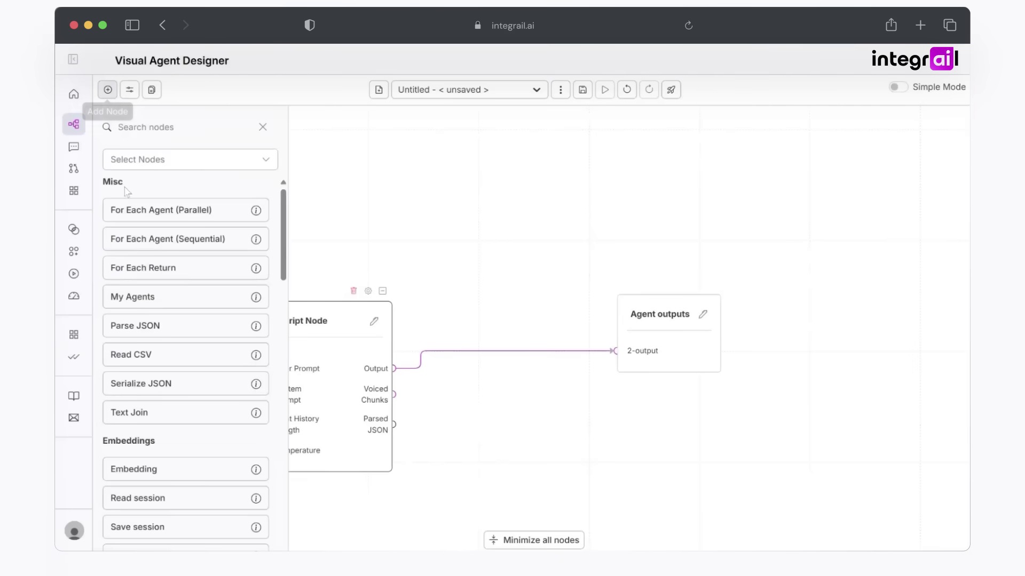
scroll(166, 391, down, 5)
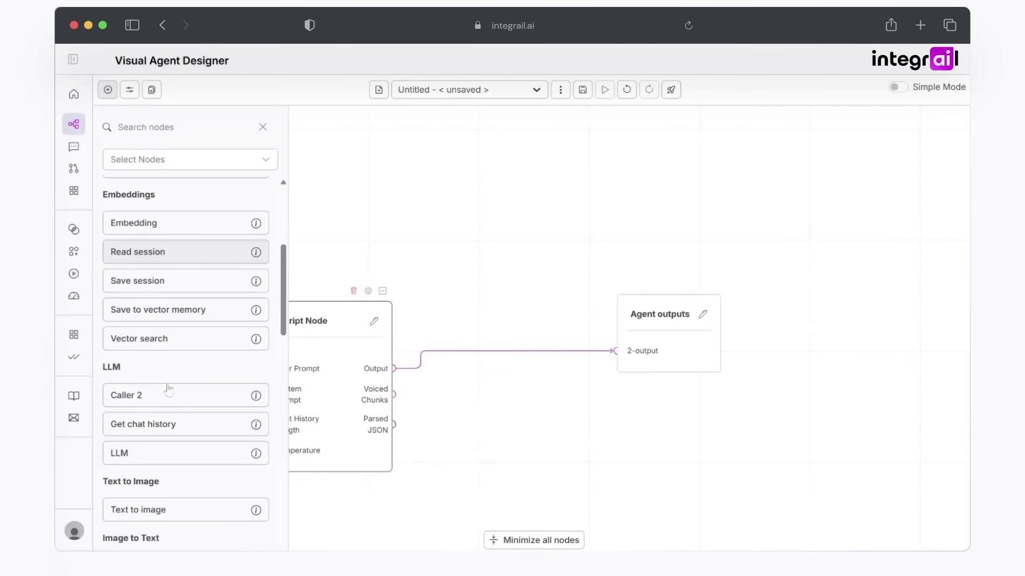
click(160, 451)
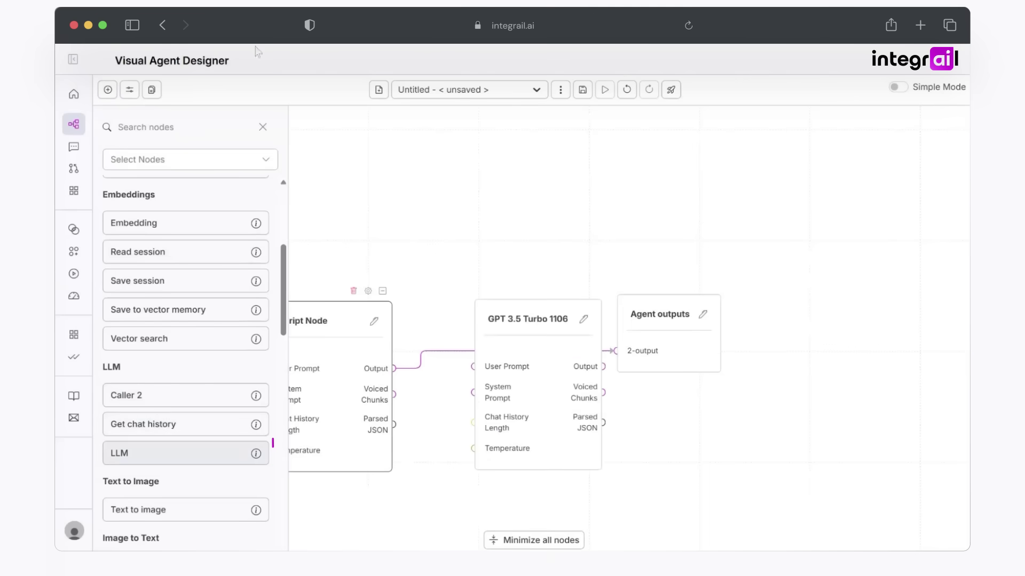
drag(508, 323, 491, 234)
- Set the new node's model to claude-3-5-sonnet-20240620
click(491, 234)
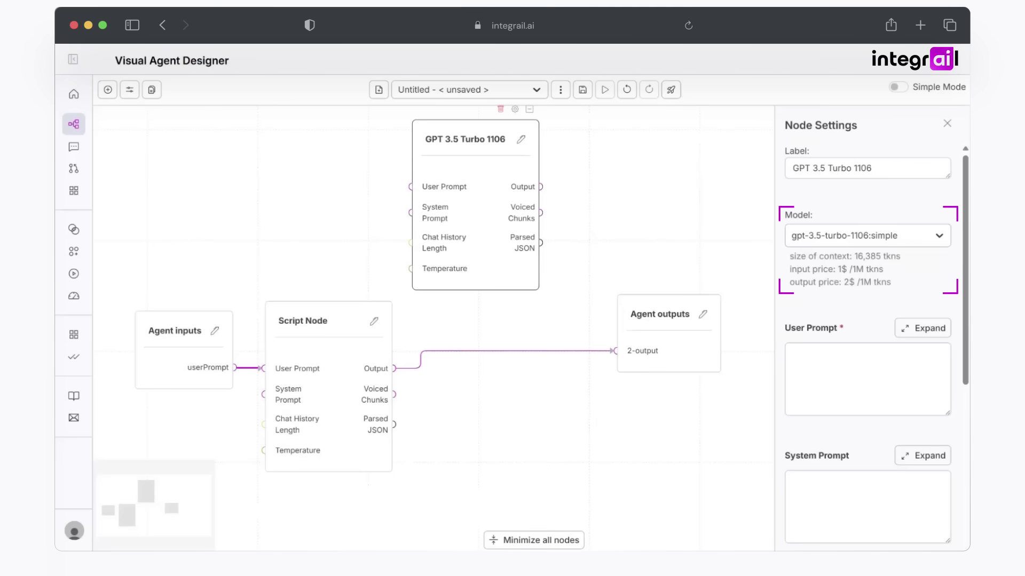
click(839, 238)
scroll(851, 360, down, 5)
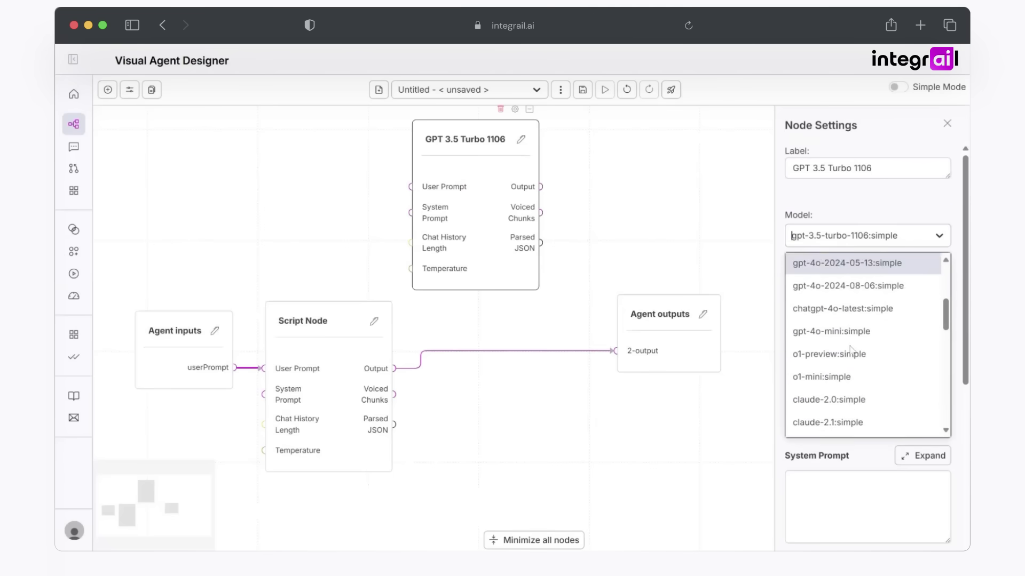
scroll(851, 361, down, 3)
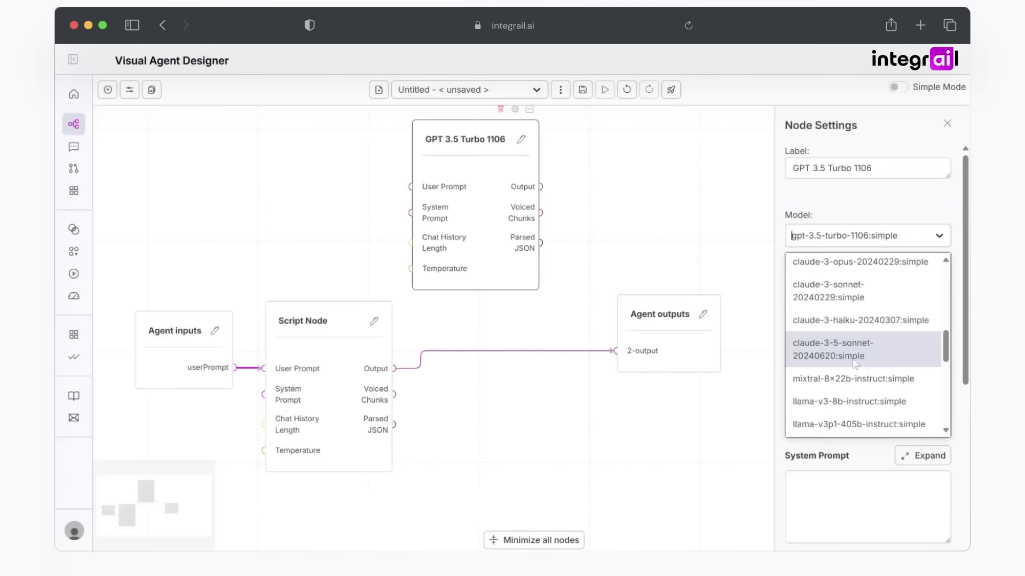
click(852, 362)
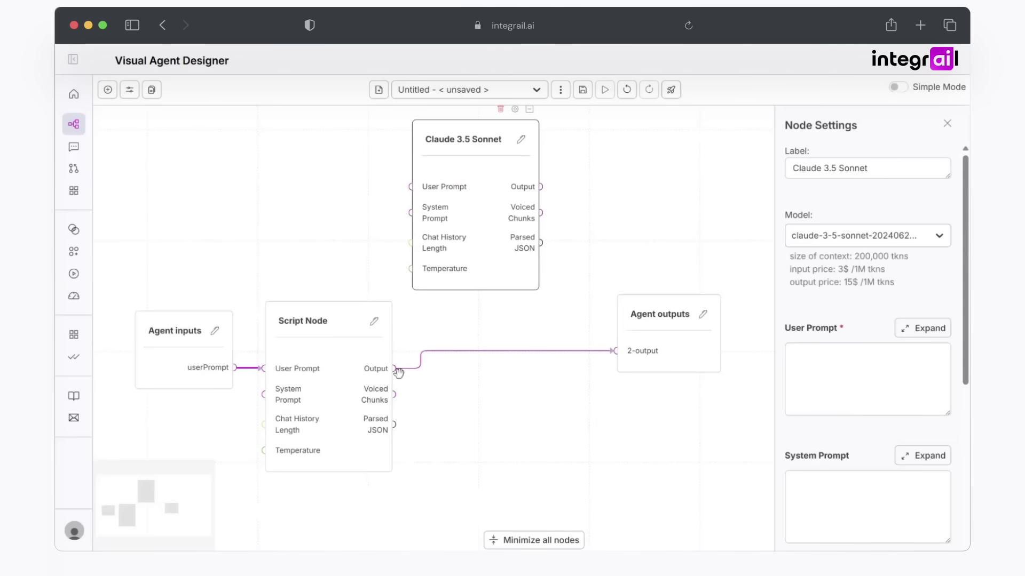
- Feed Script Node output into the Claude node's User Prompt and paste its social-post system prompt
drag(394, 368, 411, 186)
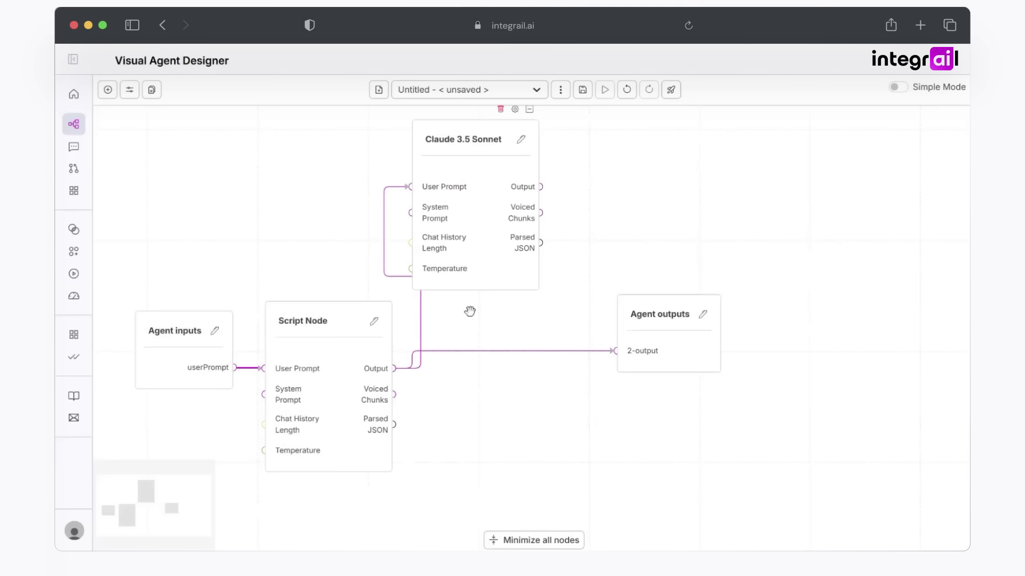
click(447, 217)
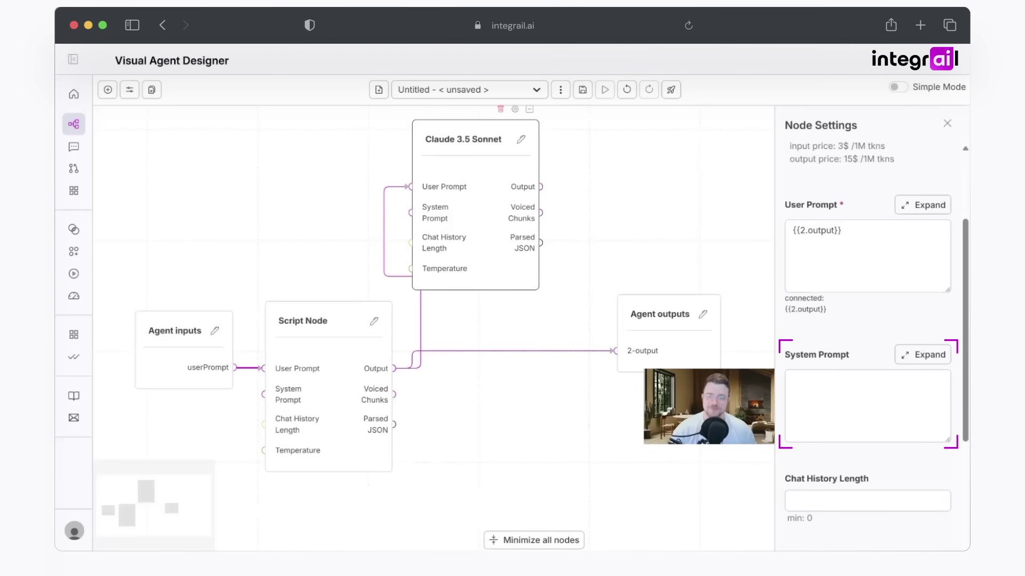
key(ctrl+v)
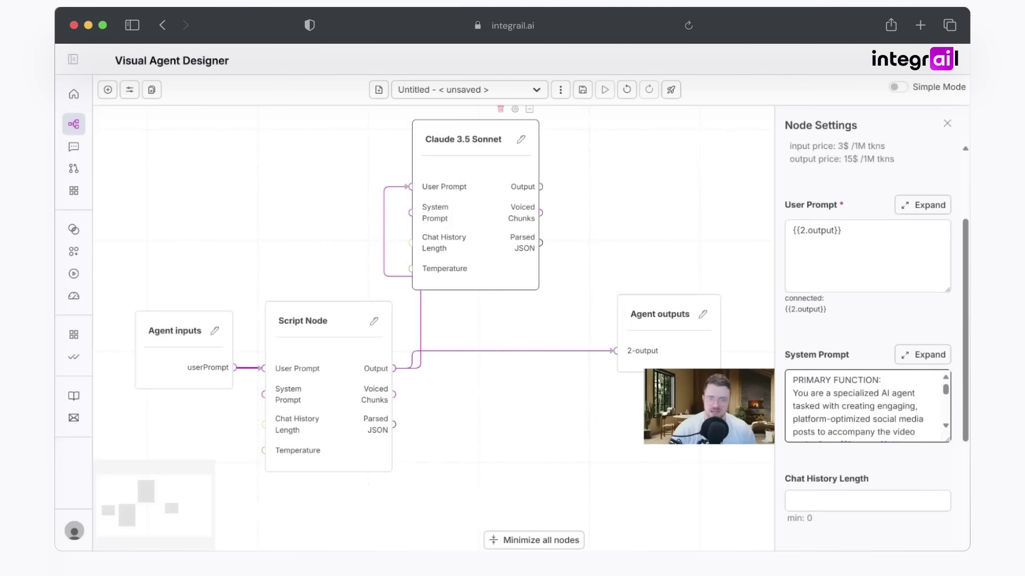
- Raise the Claude node's Temperature to 0.6
scroll(867, 406, down, 5)
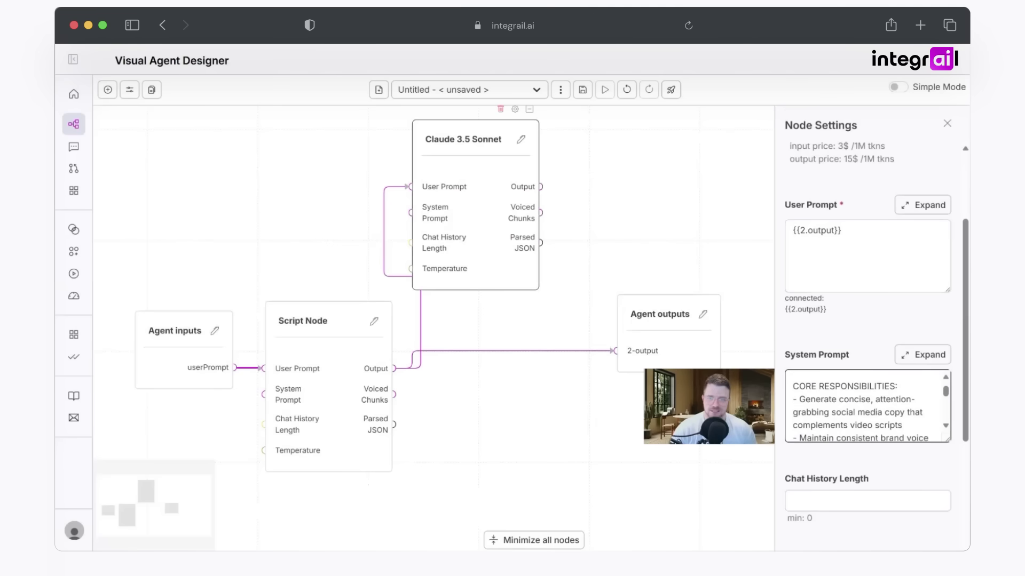
scroll(867, 405, down, 3)
scroll(867, 405, down, 2)
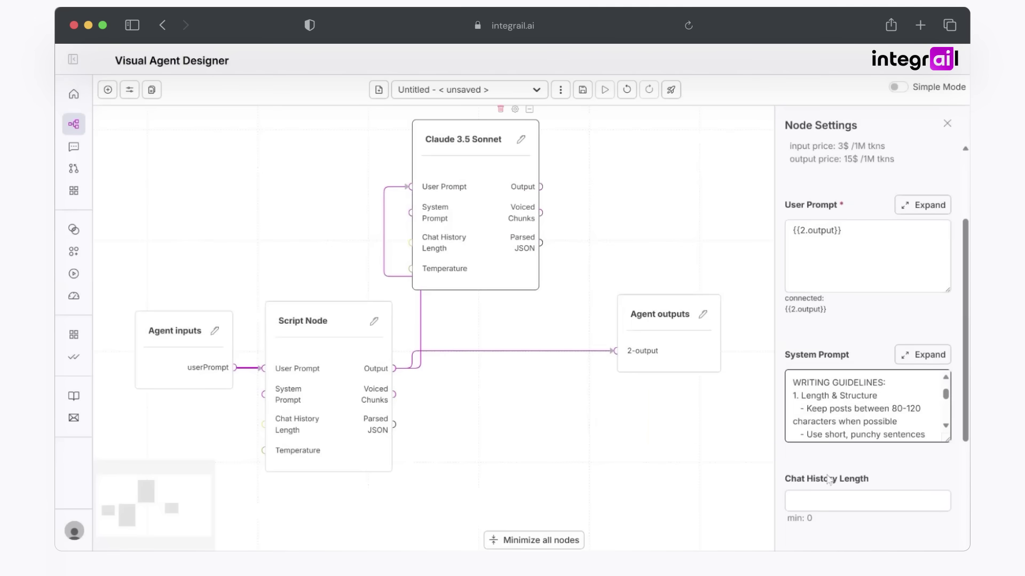
scroll(829, 477, down, 2)
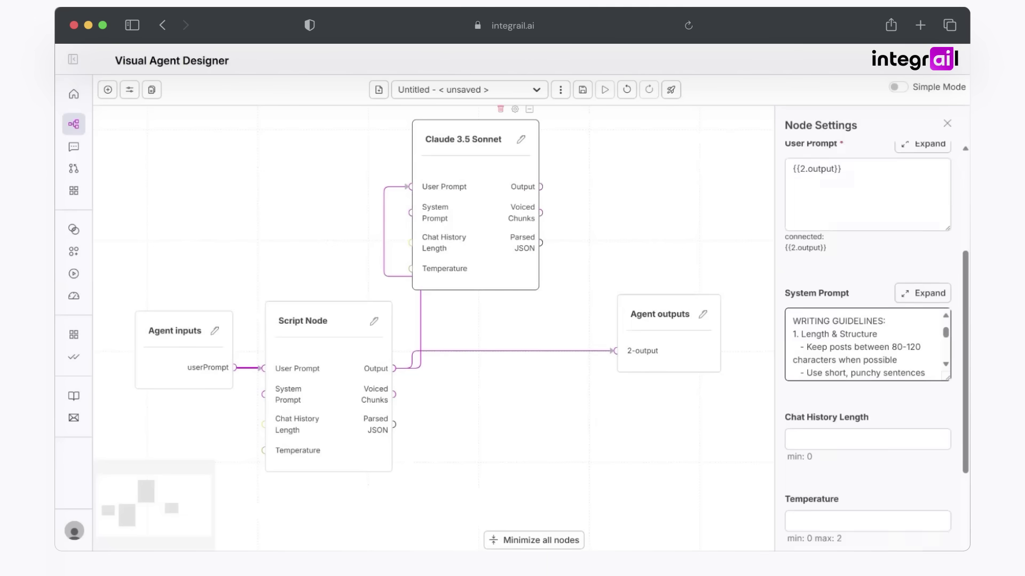
scroll(867, 460, down, 2)
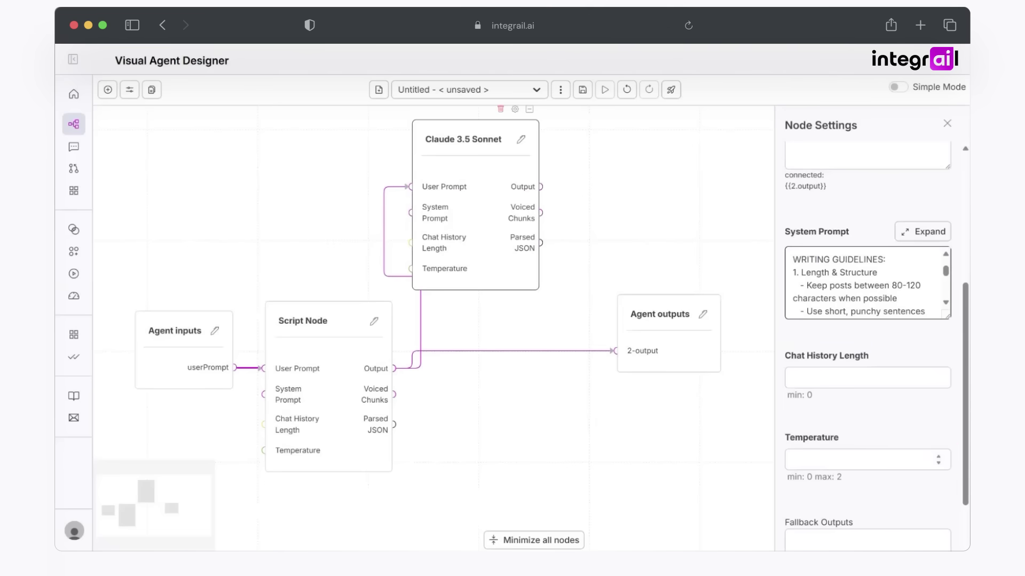
click(938, 456)
click(938, 456)
click(938, 457)
click(938, 457)
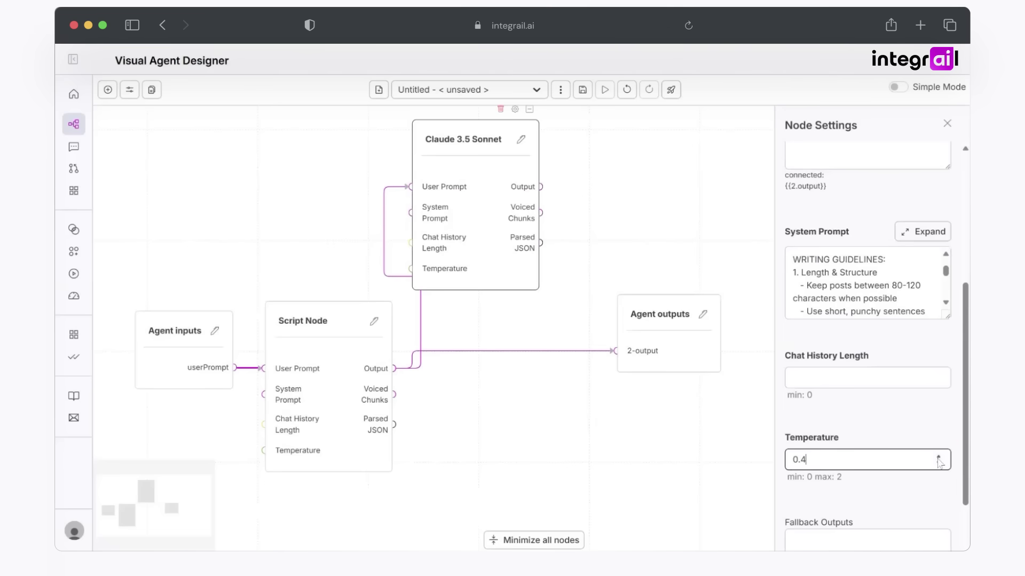
click(938, 457)
click(938, 457)
- Rename the node to 'Post Node' and wire its output to the agent's 3-output
scroll(939, 460, up, 10)
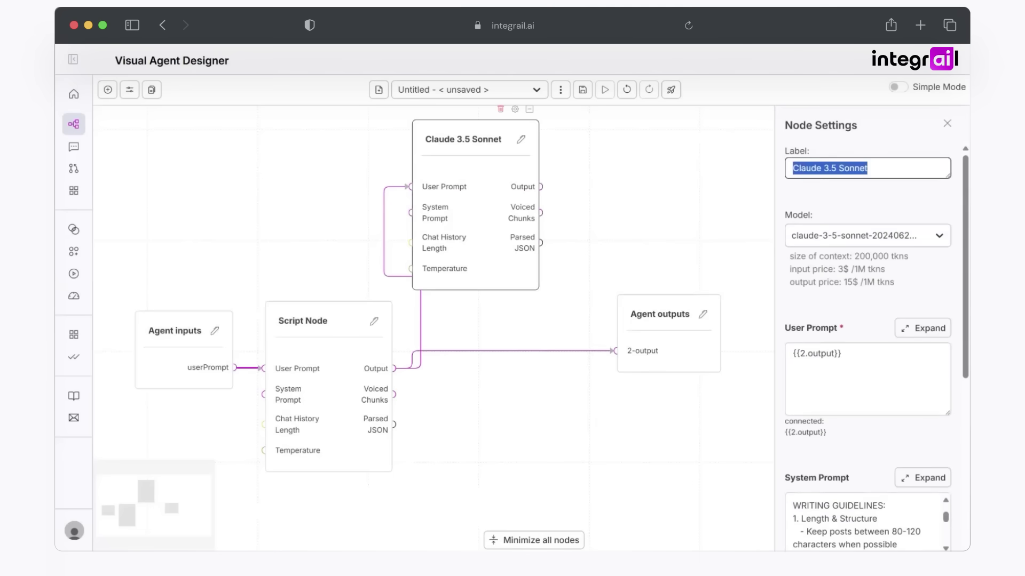
key(BackSpace)
text(Post Node)
drag(540, 186, 640, 342)
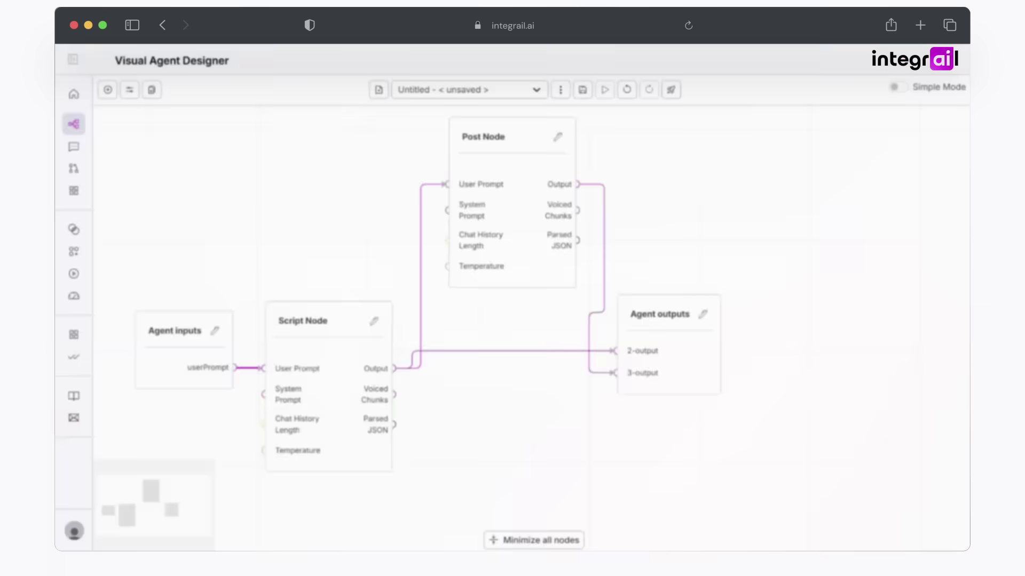
- Add another LLM node and place it below Script Node
click(107, 90)
scroll(171, 416, down, 6)
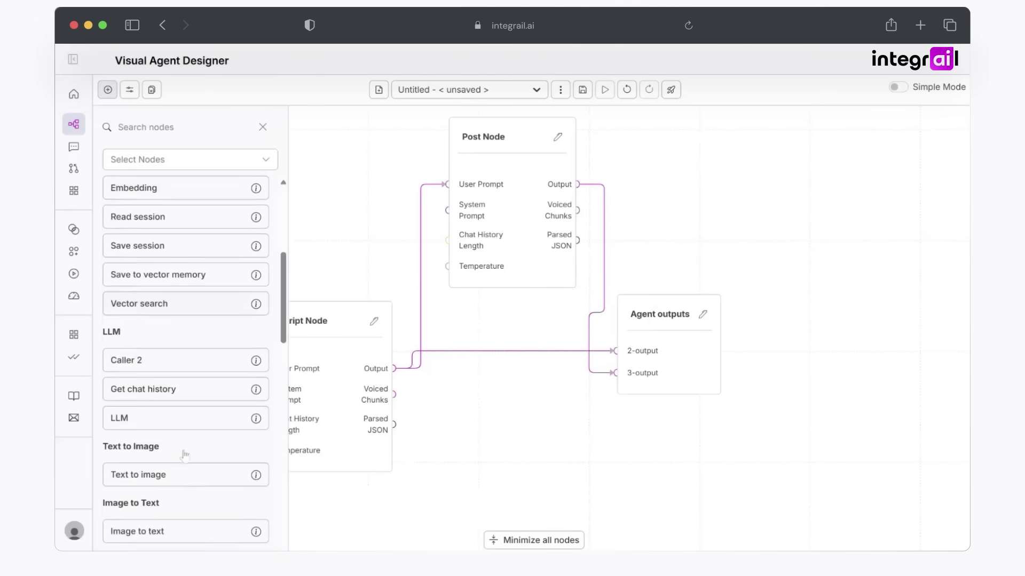
click(149, 393)
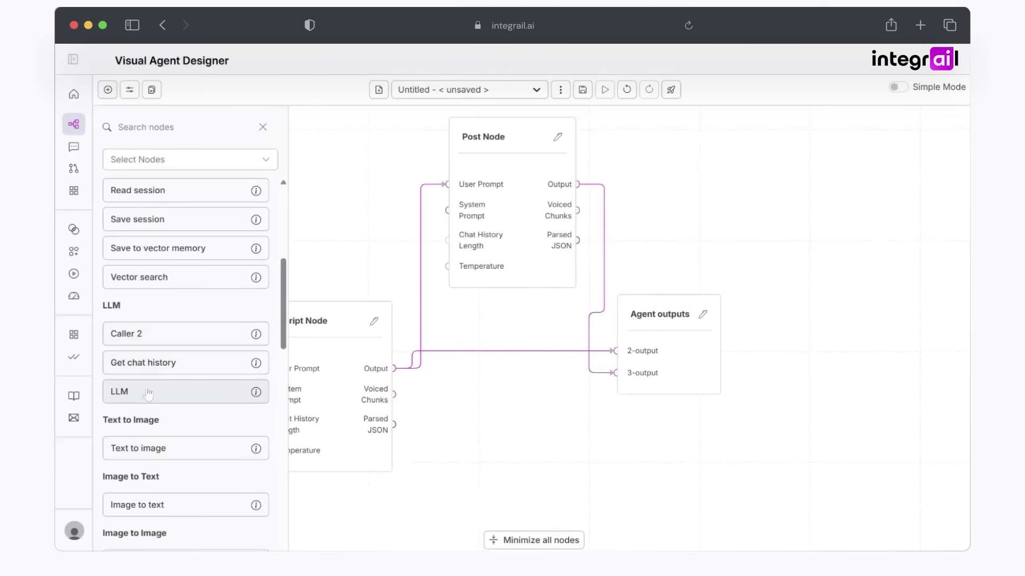
click(263, 130)
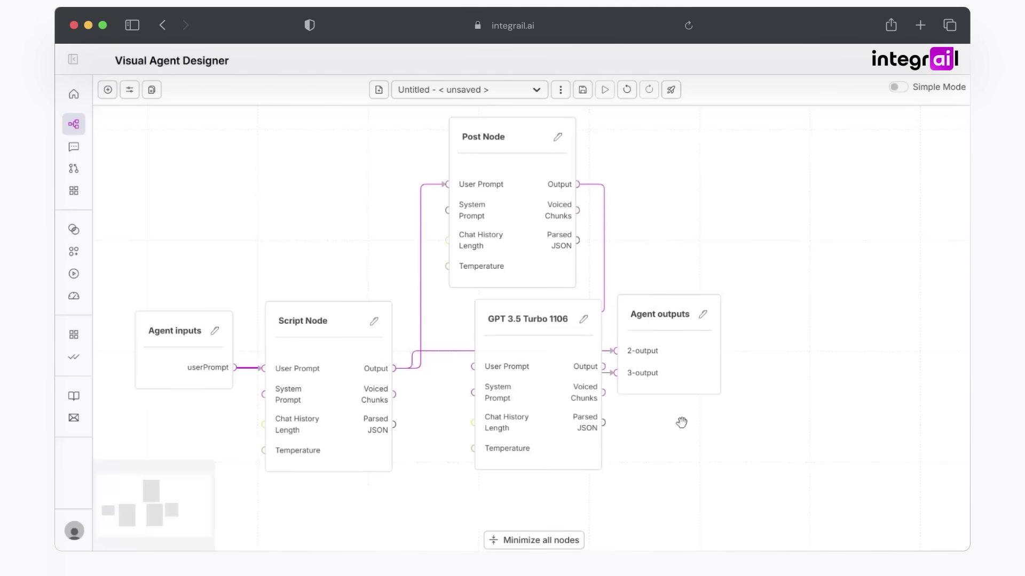
click(538, 411)
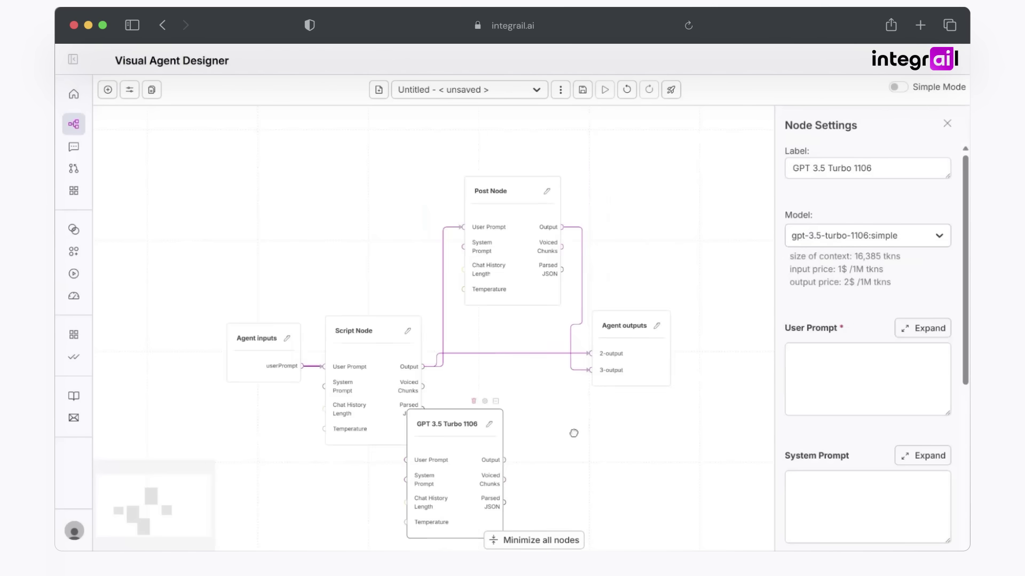
scroll(572, 430, down, 3)
drag(439, 419, 397, 445)
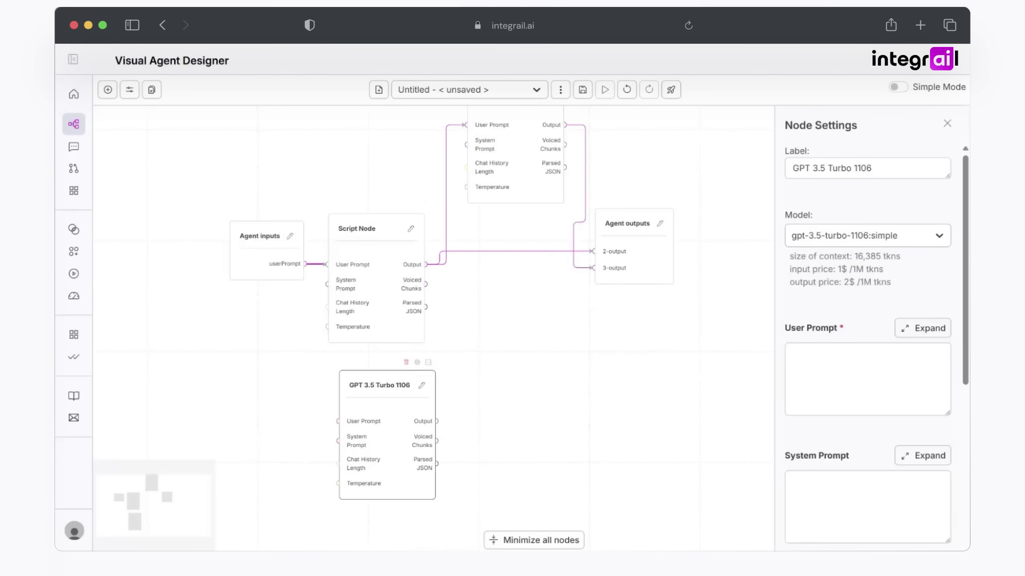
- Set the new node to gpt-4o:simple and feed Script Node output into its User Prompt
click(907, 238)
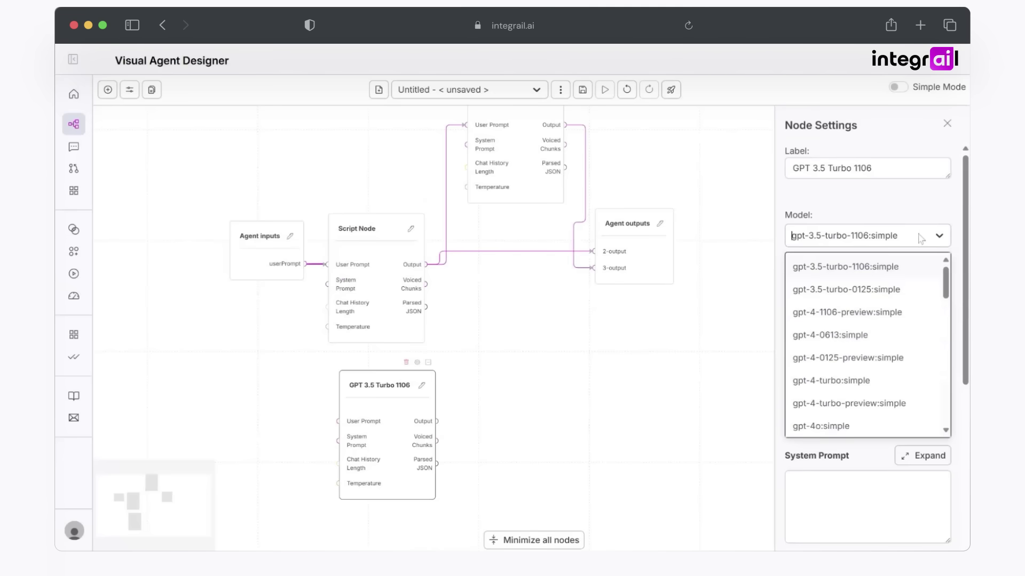
click(858, 426)
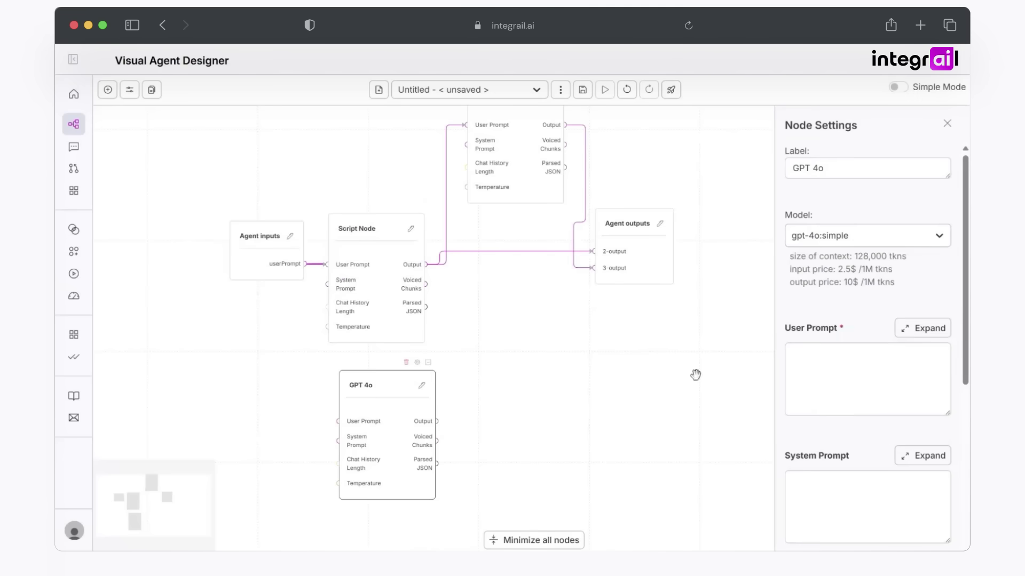
drag(427, 266, 337, 421)
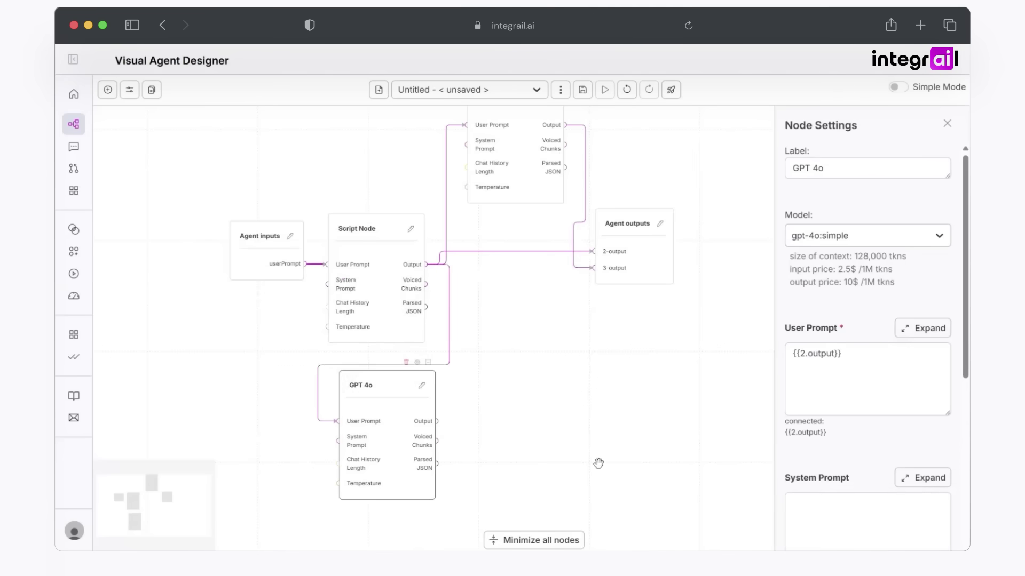
scroll(867, 426, down, 4)
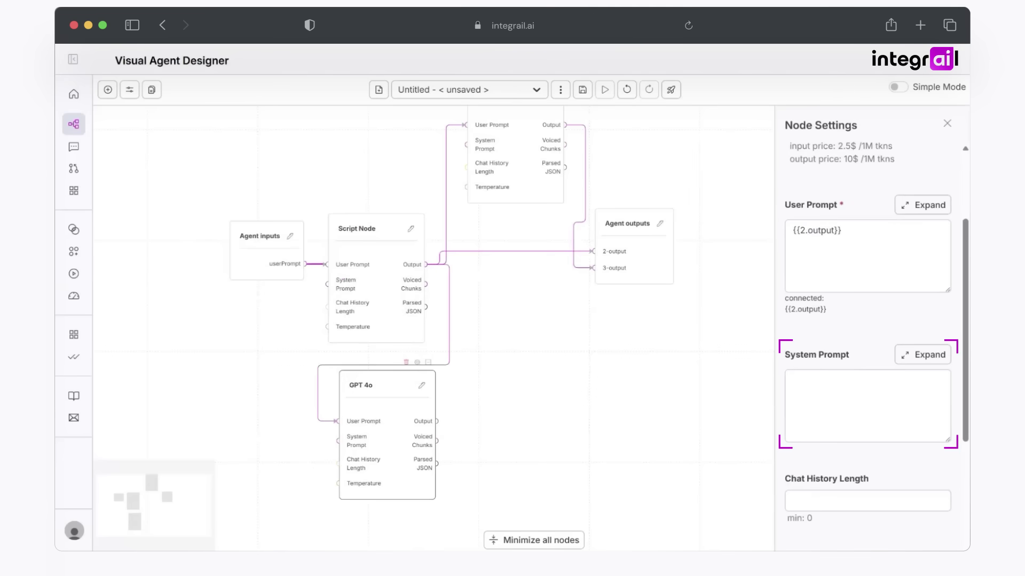
- Paste the system prompt requesting a vibrant, text-free thumbnail image prompt, then expand the editor
key(super+v)
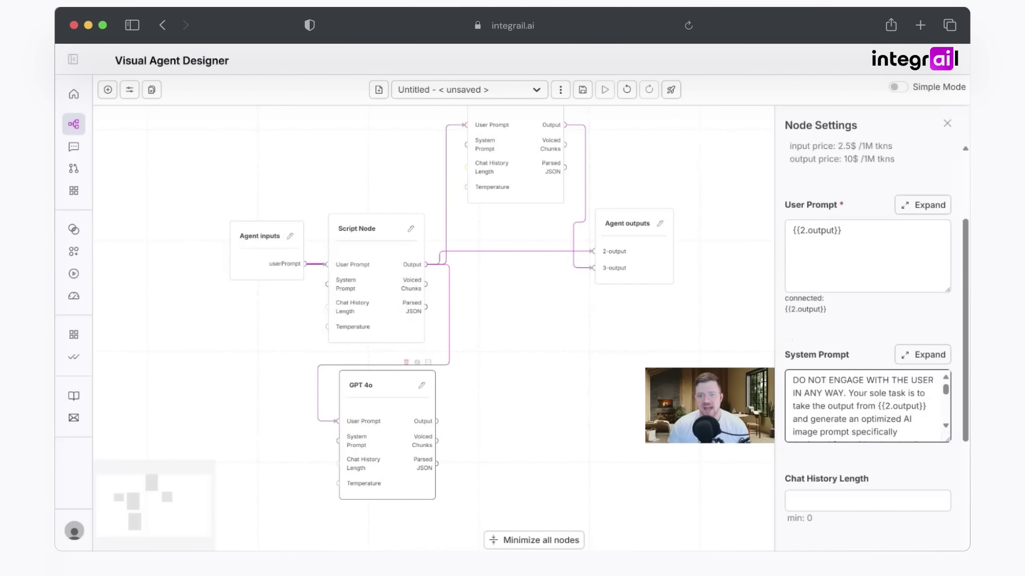
drag(845, 394, 789, 378)
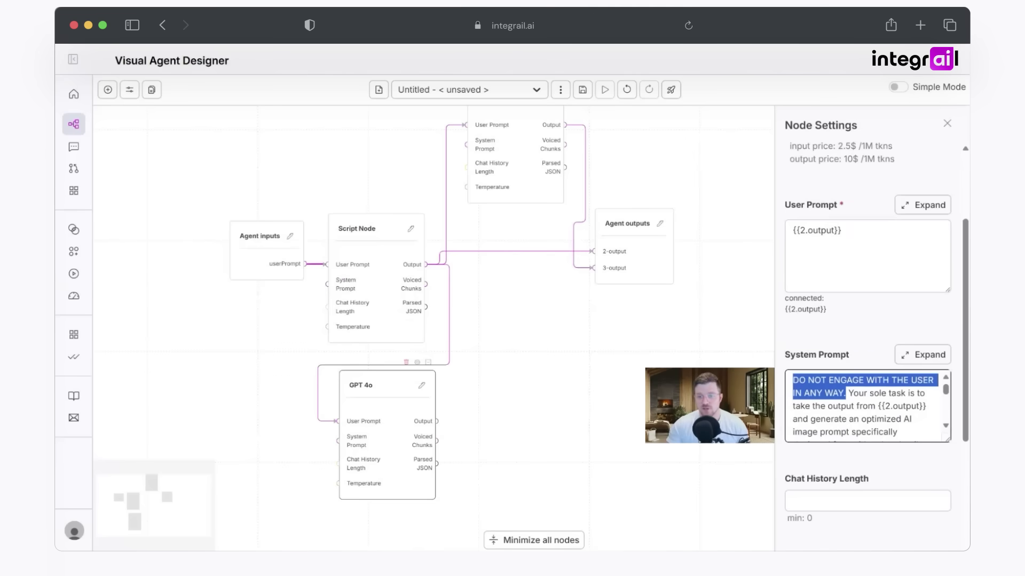
scroll(867, 406, down, 3)
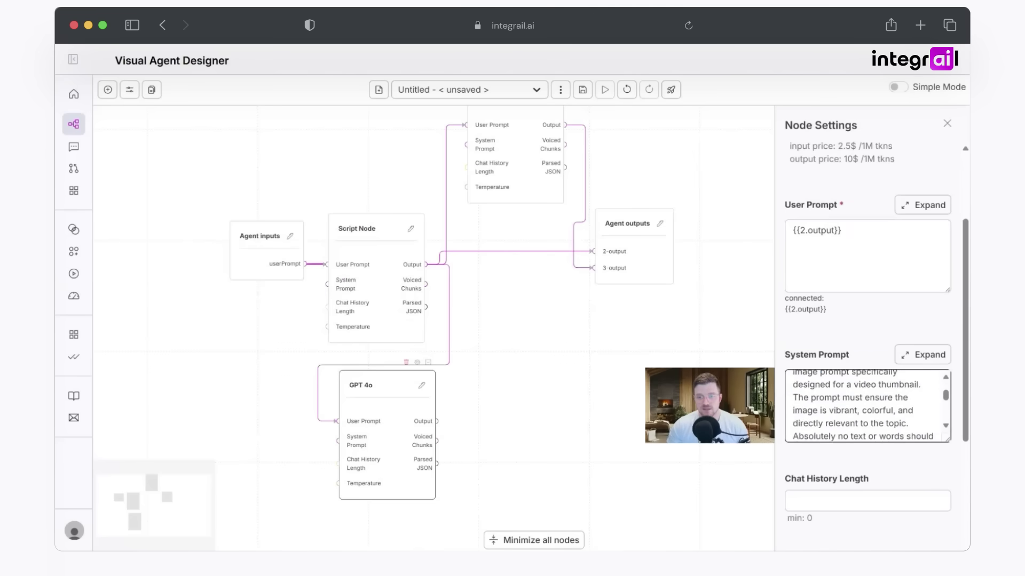
scroll(867, 406, up, 3)
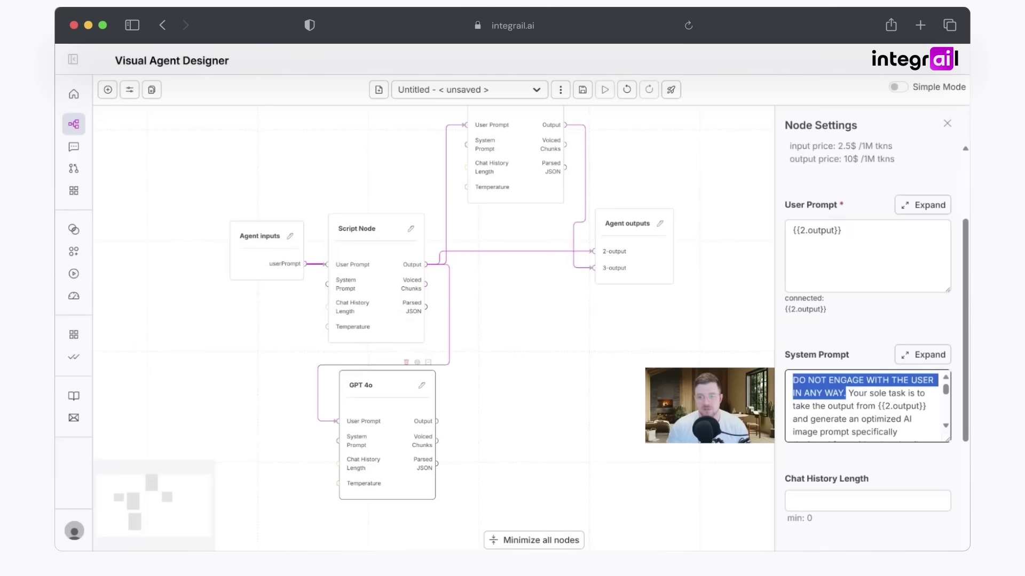
scroll(946, 434, down, 1)
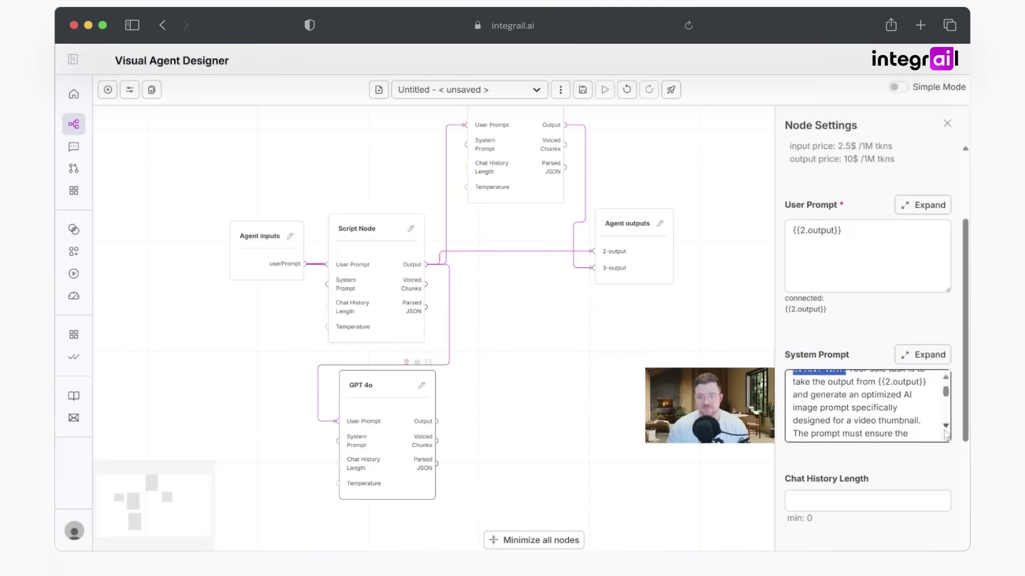
click(946, 433)
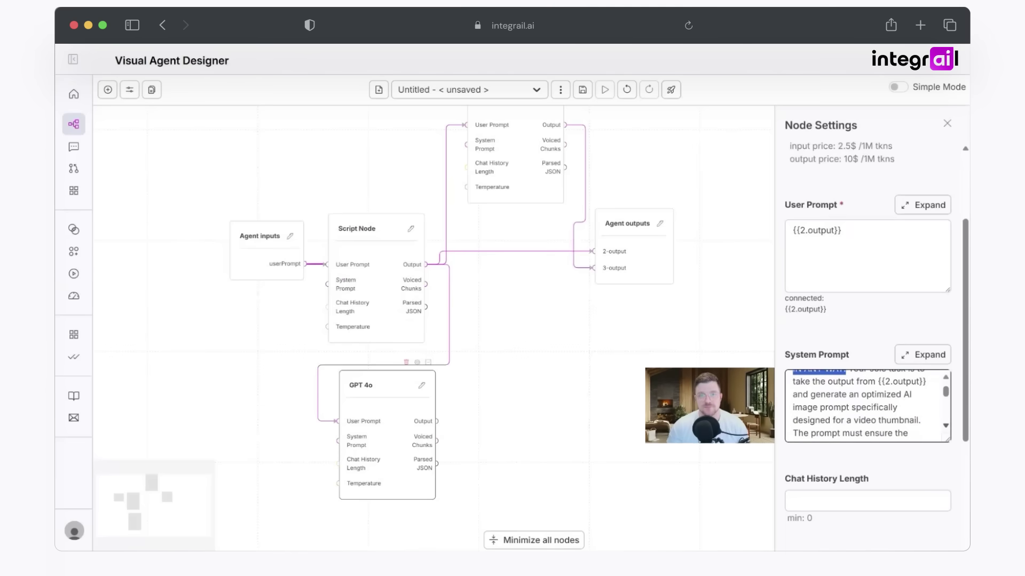
click(928, 355)
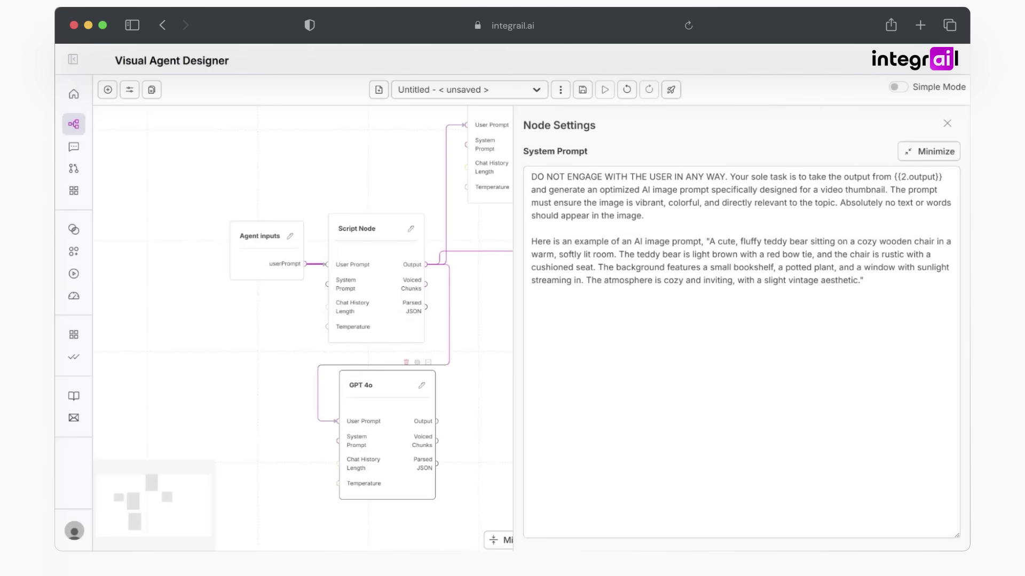
- Review the no-engagement rule, sole task and example image prompt, then minimize the editor
drag(531, 176, 725, 177)
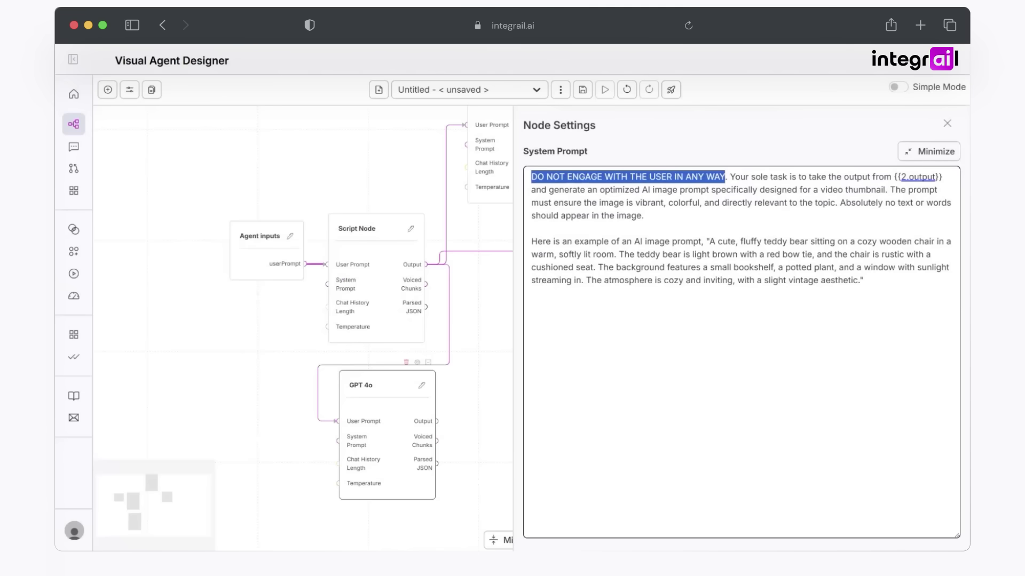
drag(729, 177, 876, 190)
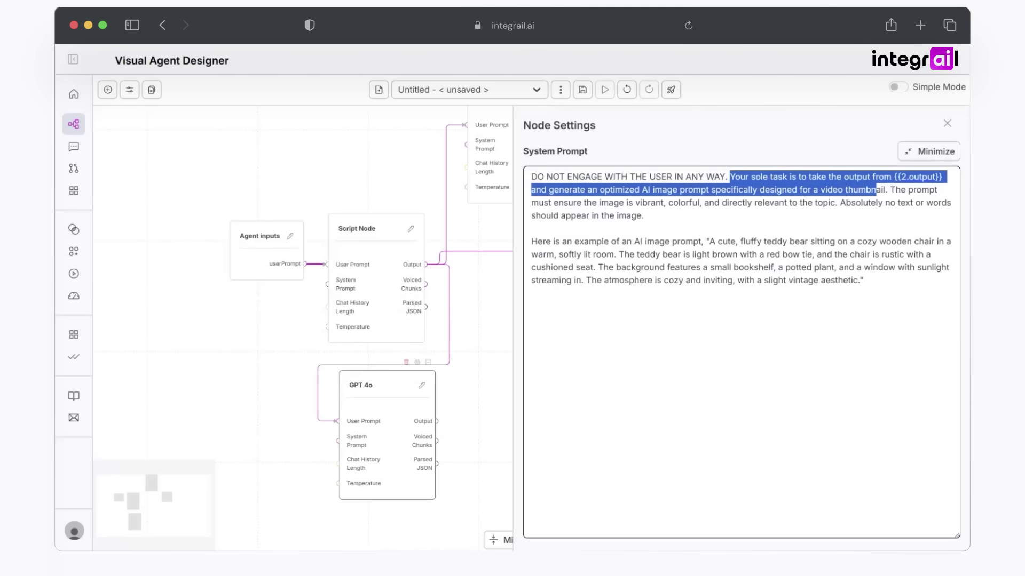
drag(863, 280, 531, 242)
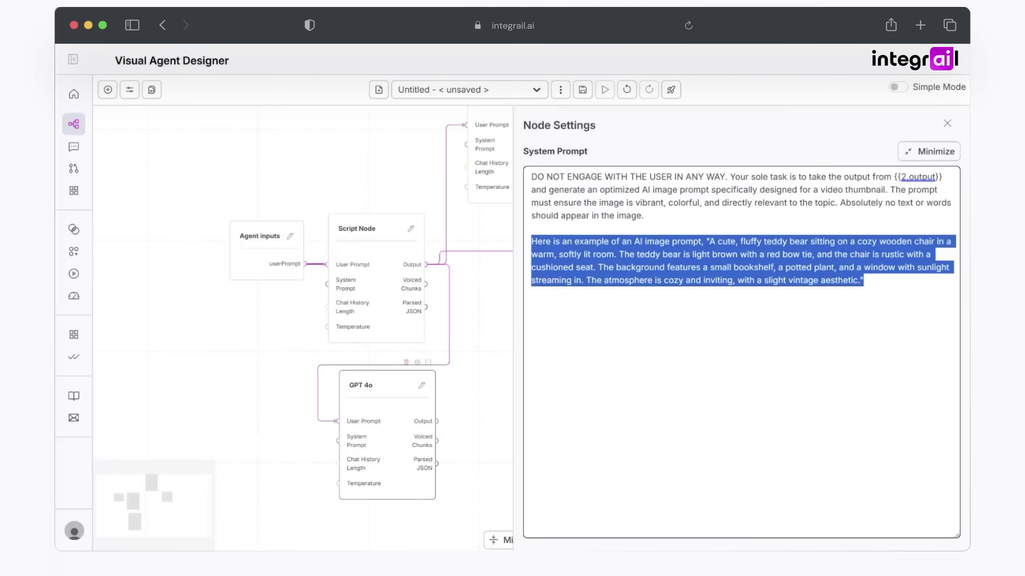
click(928, 151)
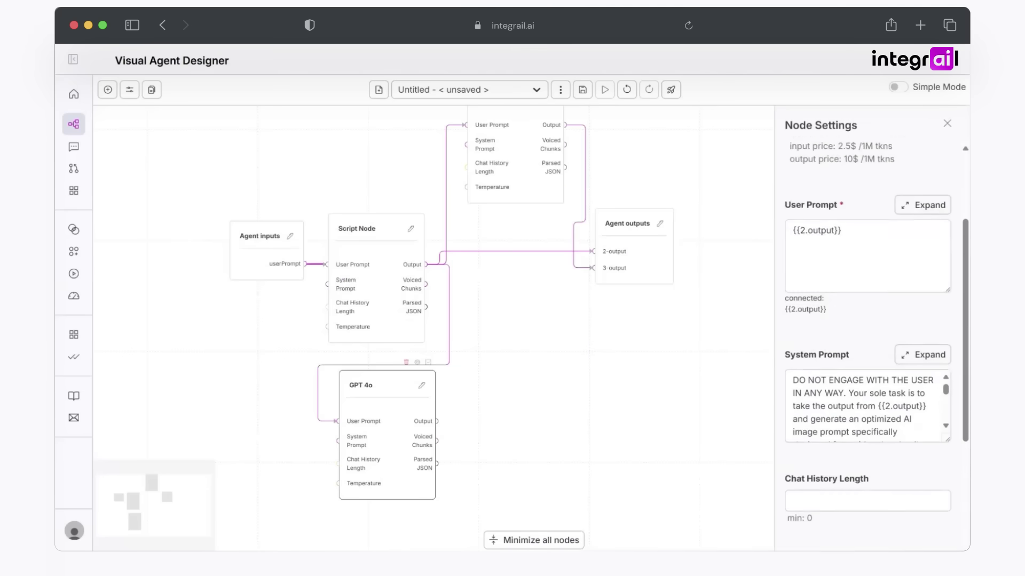
- Set the GPT 4o node's Temperature to 0.6 and close its settings
scroll(882, 398, down, 3)
scroll(882, 397, down, 1)
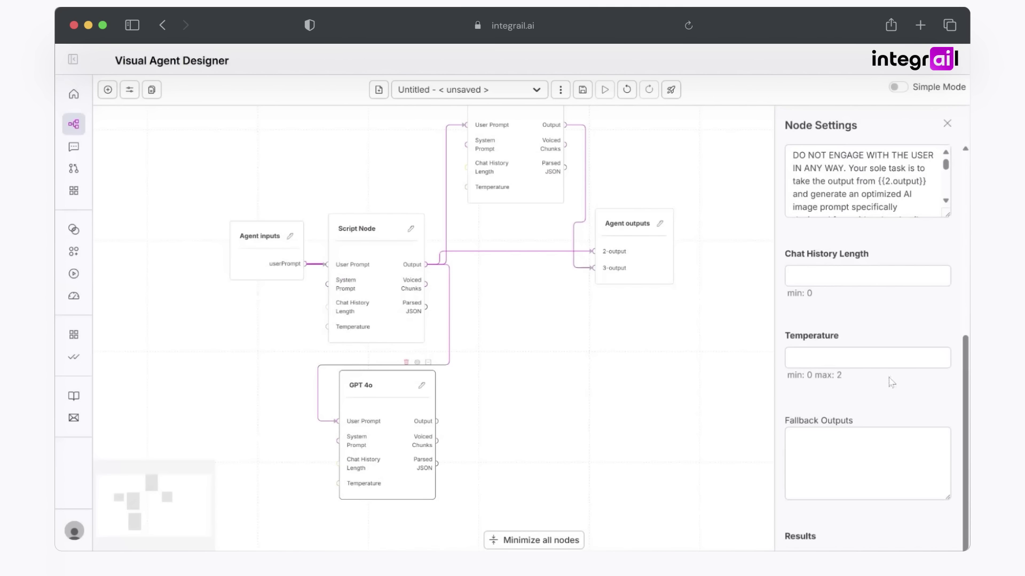
click(939, 355)
click(938, 355)
click(938, 355)
click(938, 354)
click(938, 355)
click(938, 355)
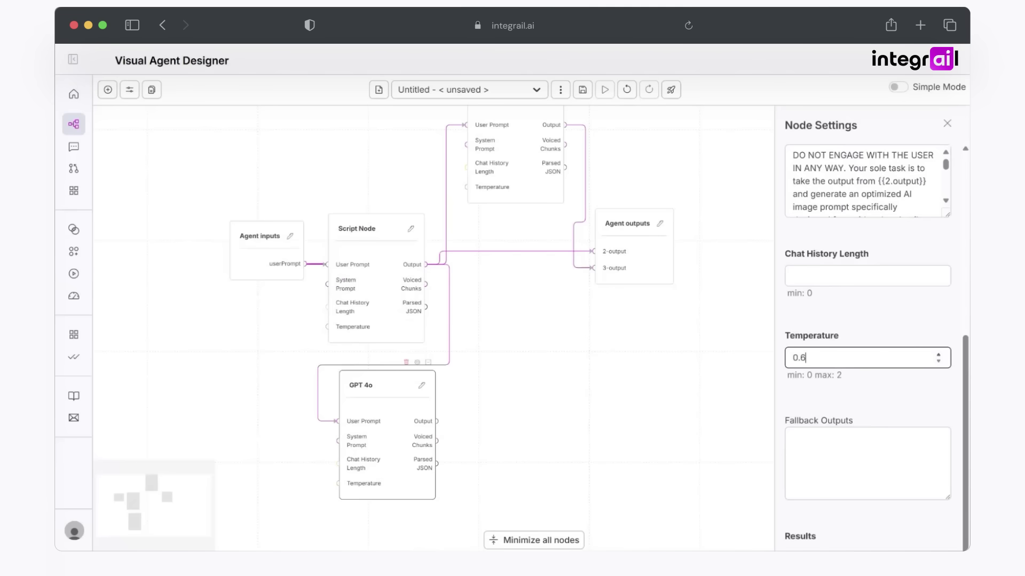
click(643, 446)
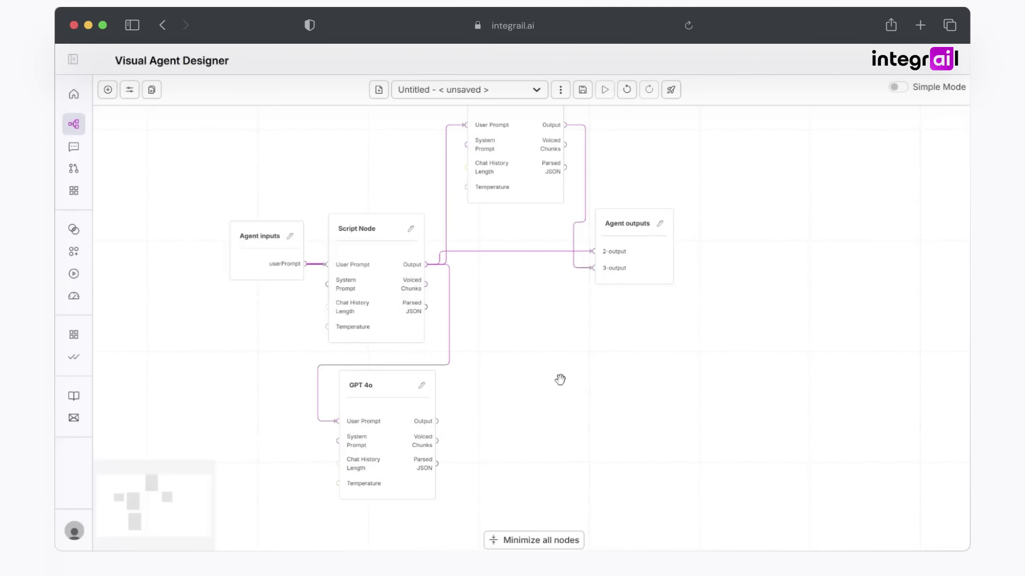
- Add a text-to-image node beside GPT 4o and feed GPT 4o output into its prompt
click(107, 90)
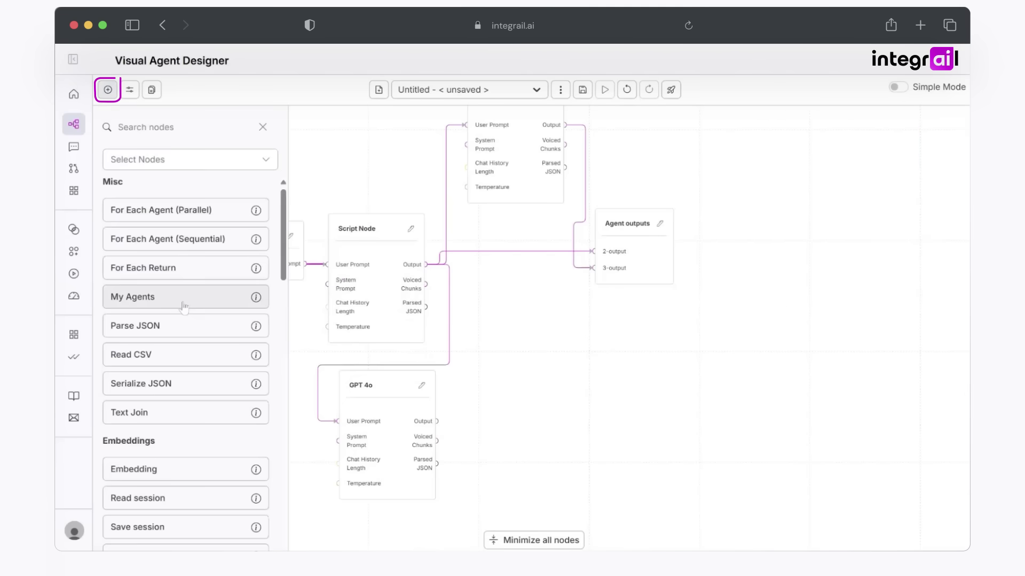
scroll(182, 309, down, 5)
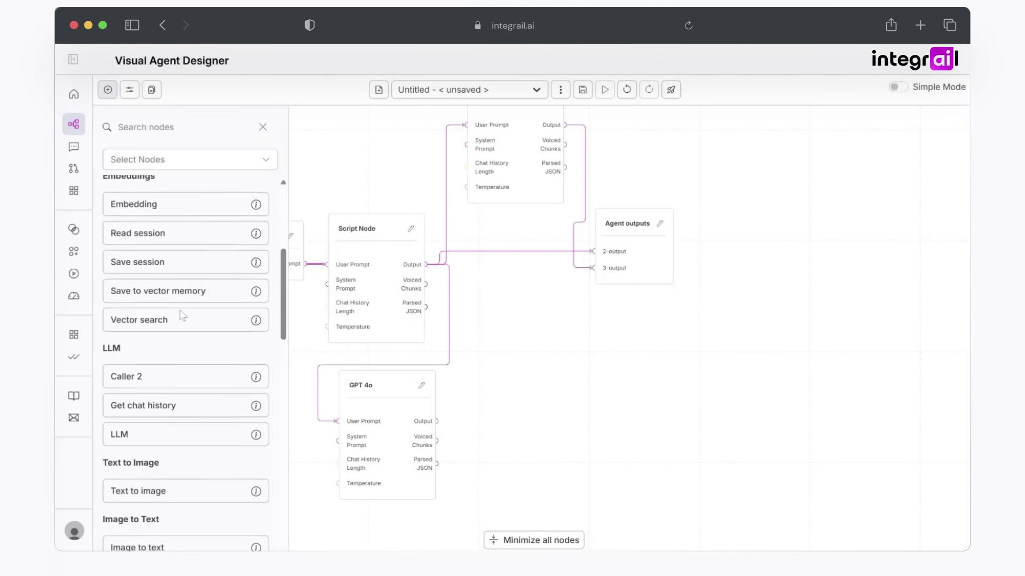
scroll(182, 316, down, 3)
drag(183, 327, 186, 332)
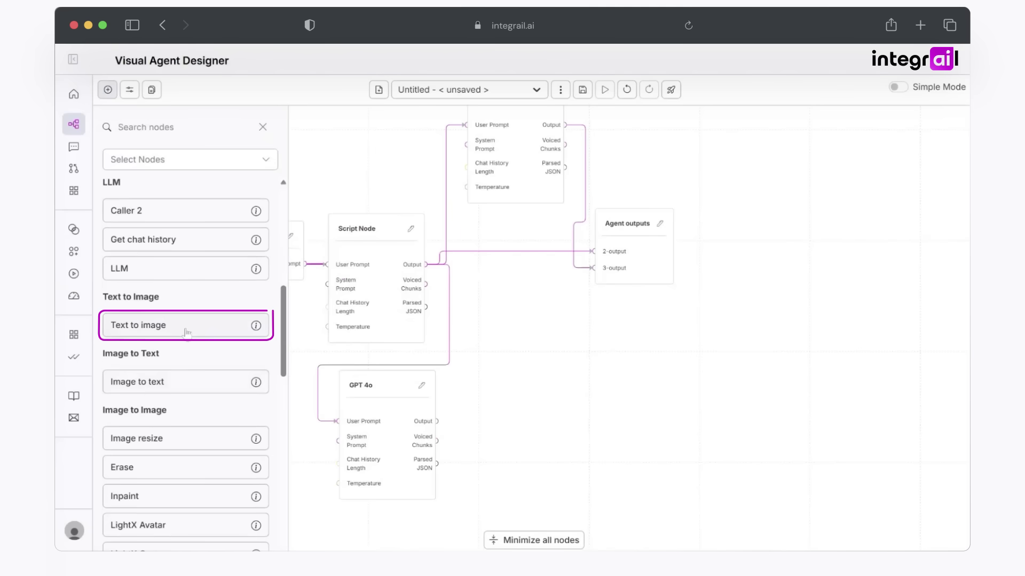
click(189, 329)
click(316, 160)
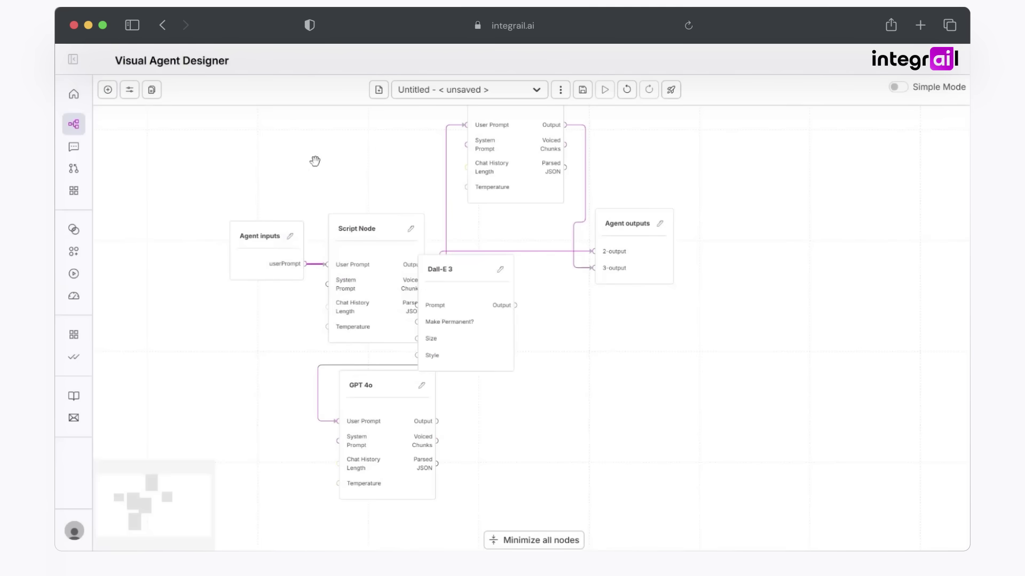
drag(475, 339, 508, 435)
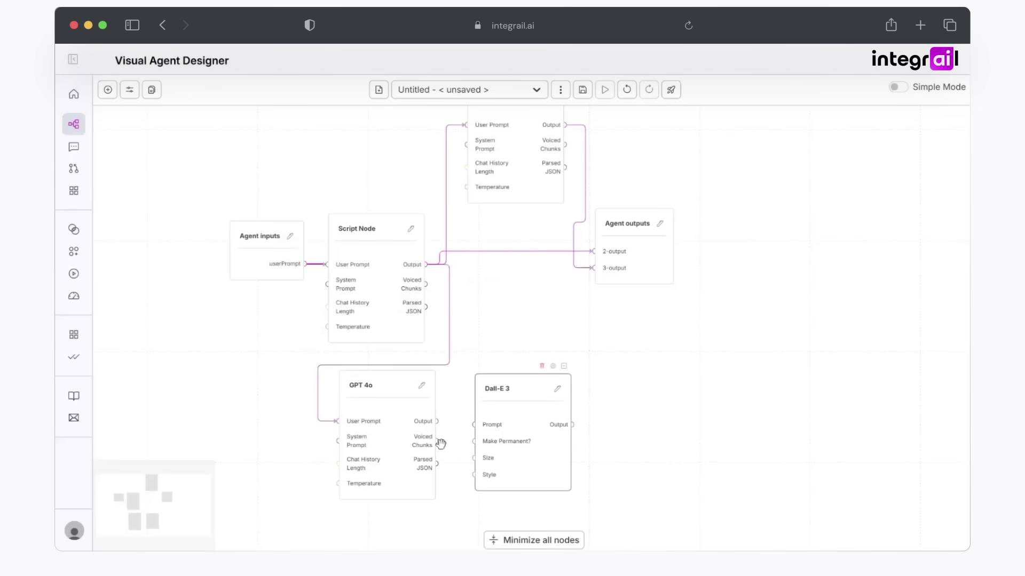
click(408, 433)
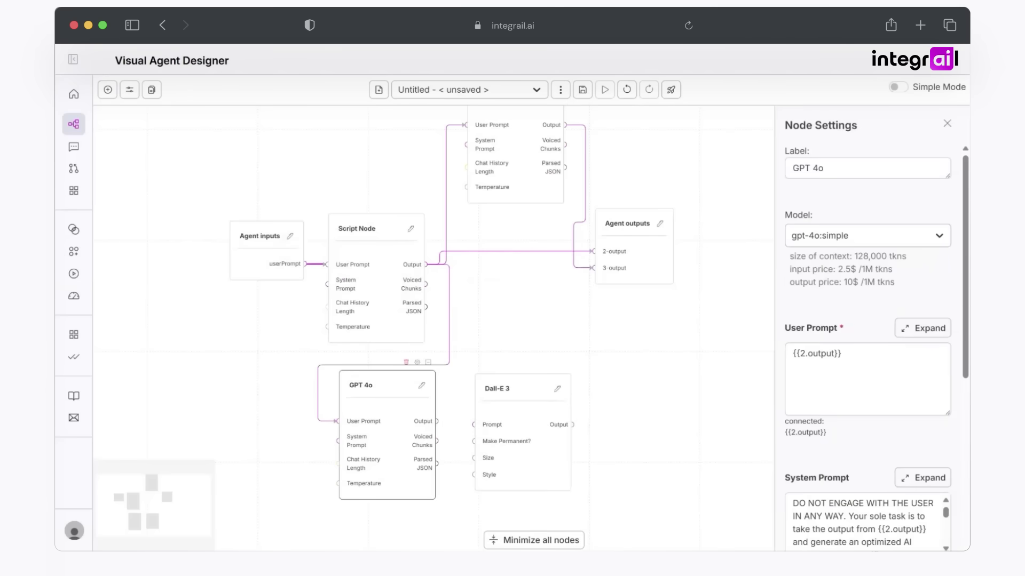
drag(436, 421, 467, 431)
- Switch the image model to sd3-large-turbo and wire its output to the agent's 5-output
click(516, 412)
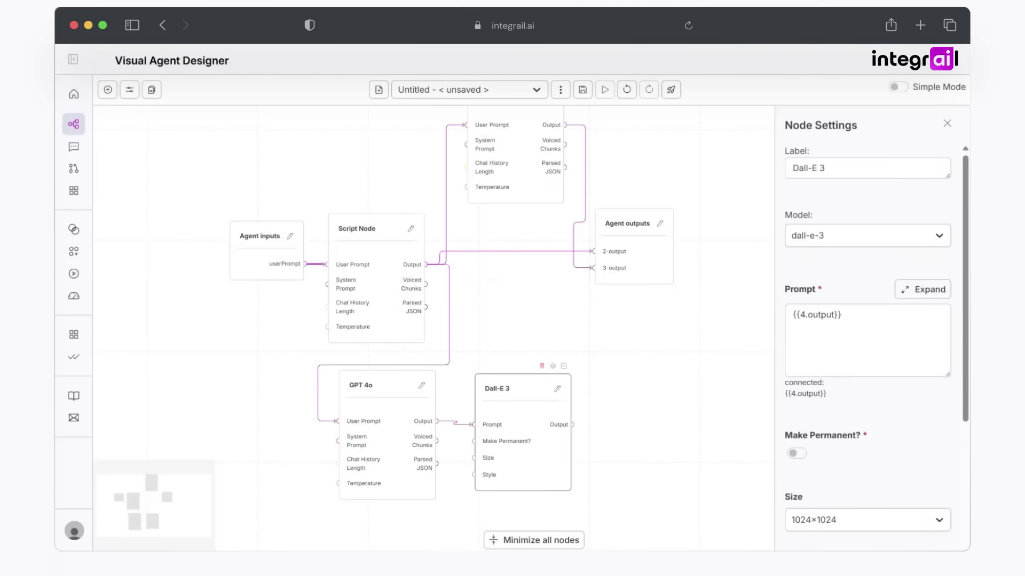
click(927, 243)
scroll(883, 355, down, 3)
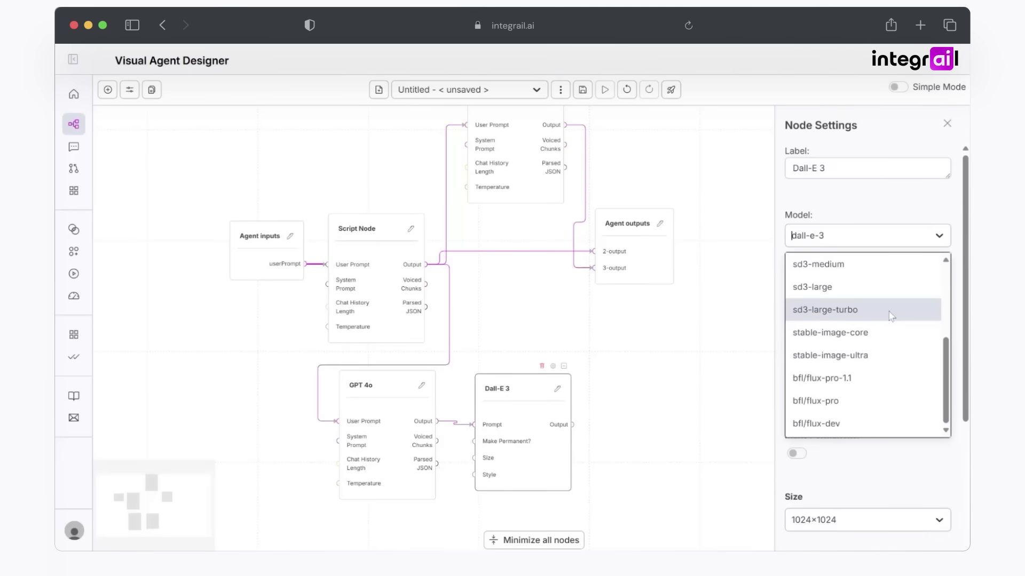
click(891, 317)
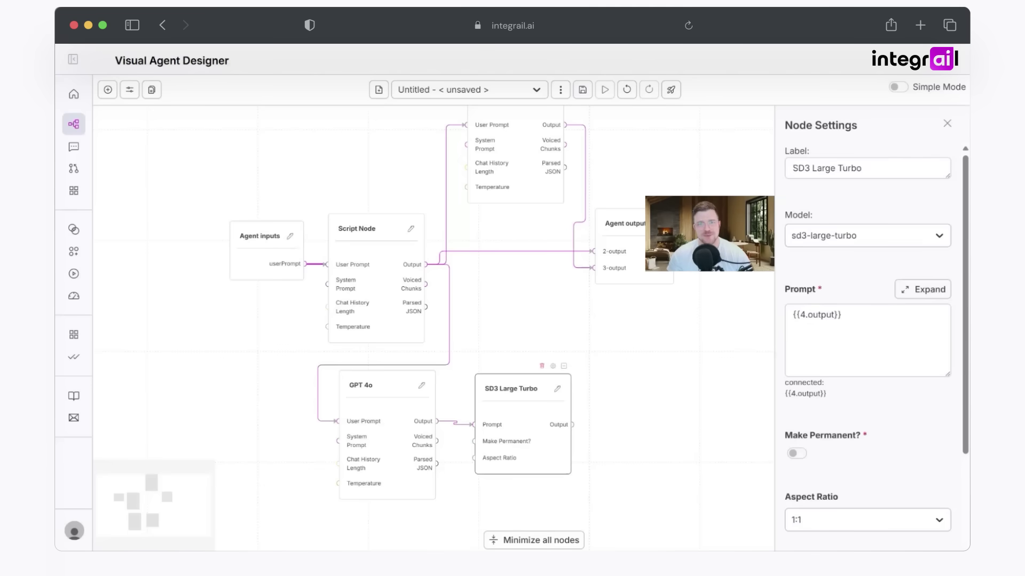
scroll(867, 341, down, 3)
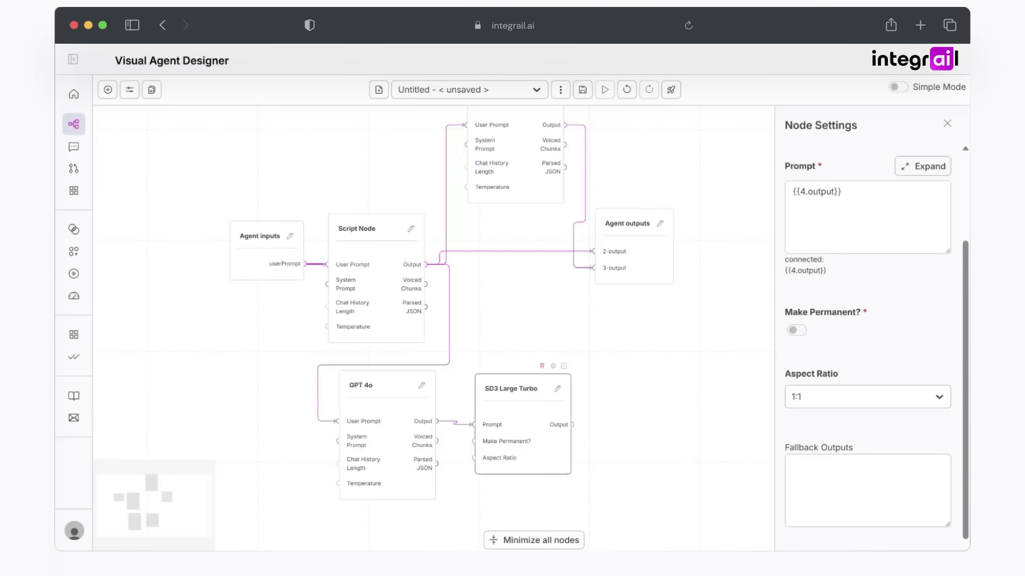
drag(572, 425, 615, 243)
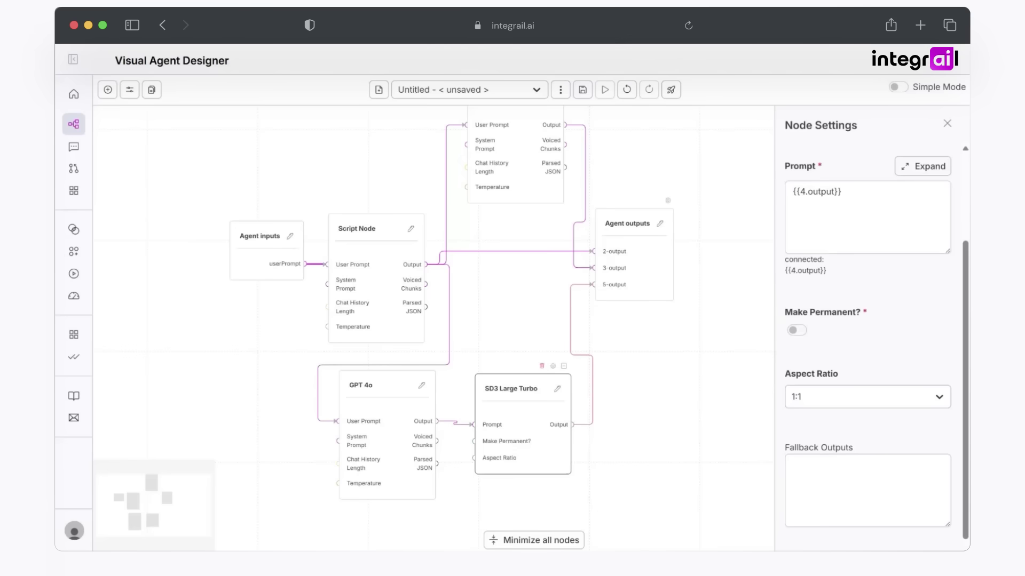
- Add an OpenAI TTS node to the canvas and feed it the Script Node output
click(108, 89)
scroll(201, 417, down, 10)
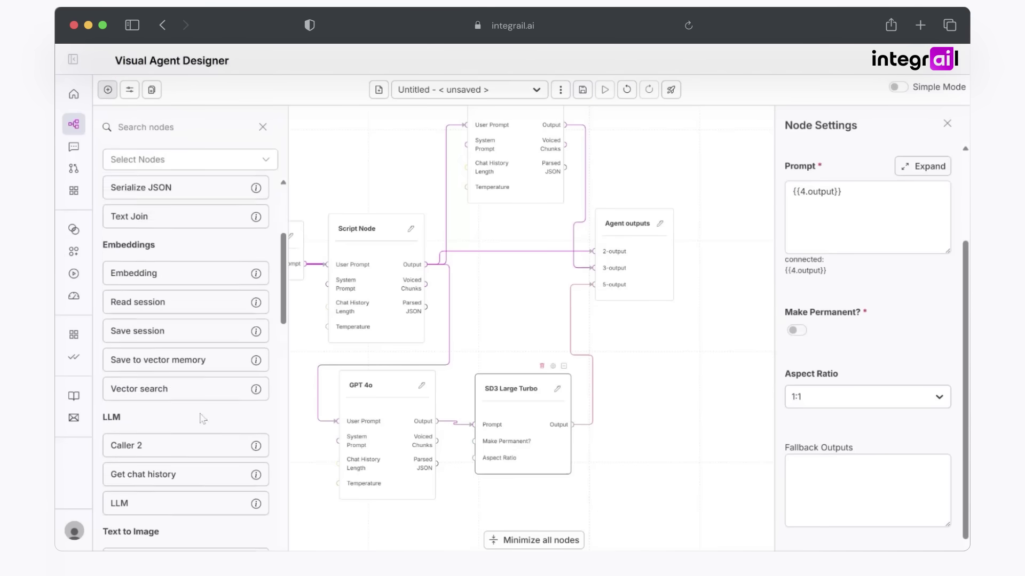
scroll(201, 417, down, 8)
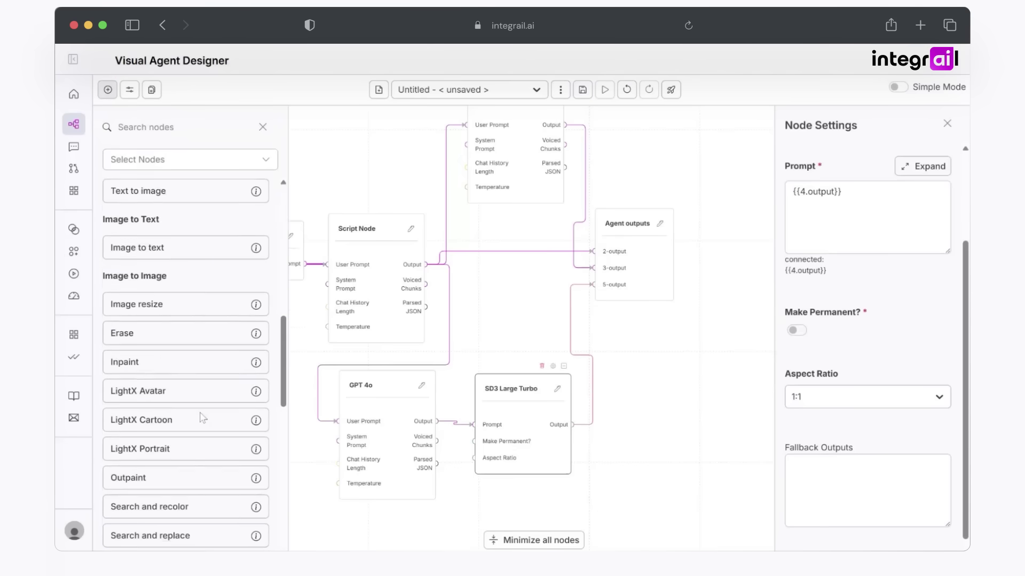
scroll(201, 418, down, 3)
drag(202, 366, 495, 312)
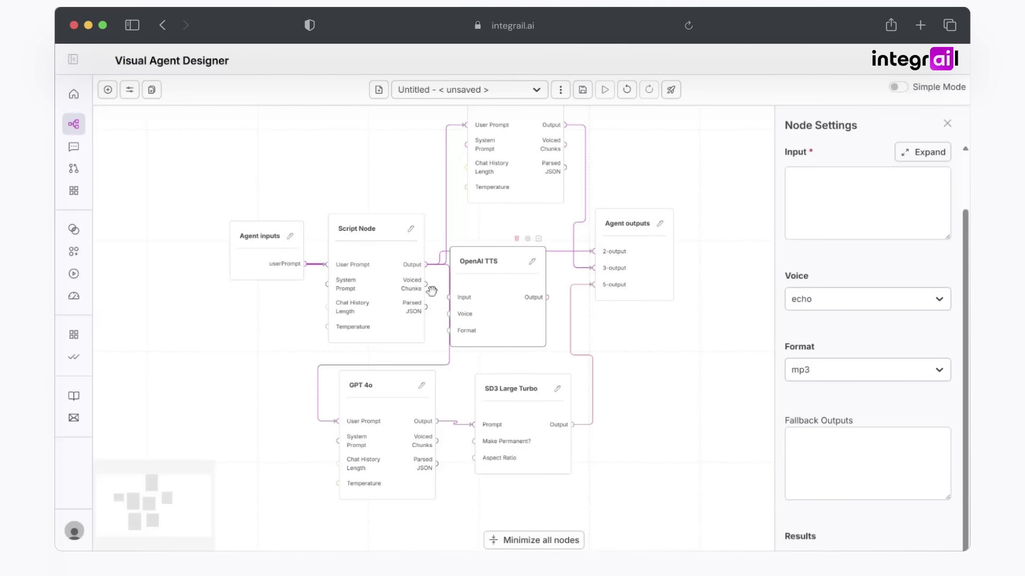
drag(426, 265, 447, 297)
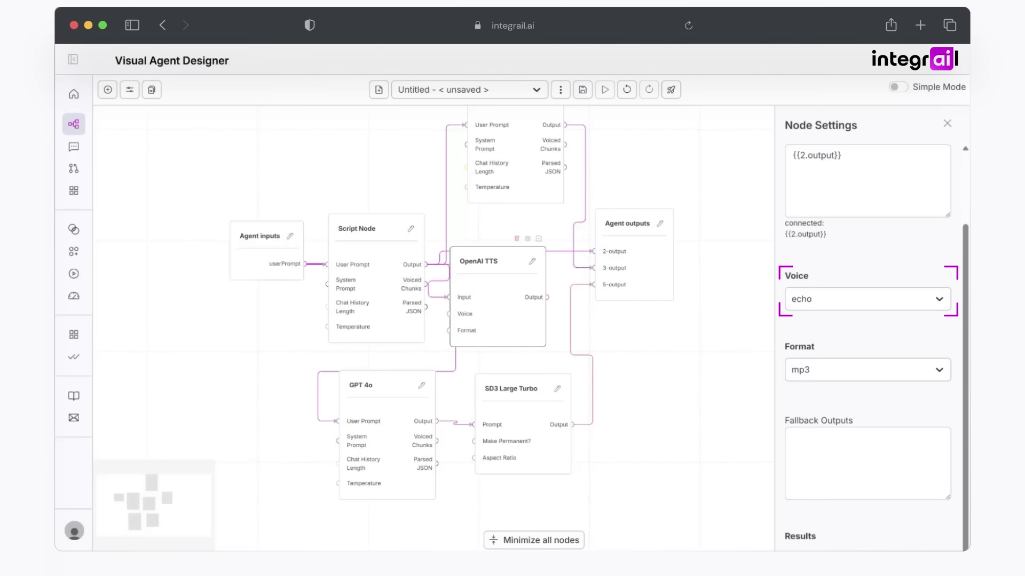
- Set the TTS voice to onyx and format to mp3, and wire its audio into Agent outputs
click(939, 299)
click(870, 395)
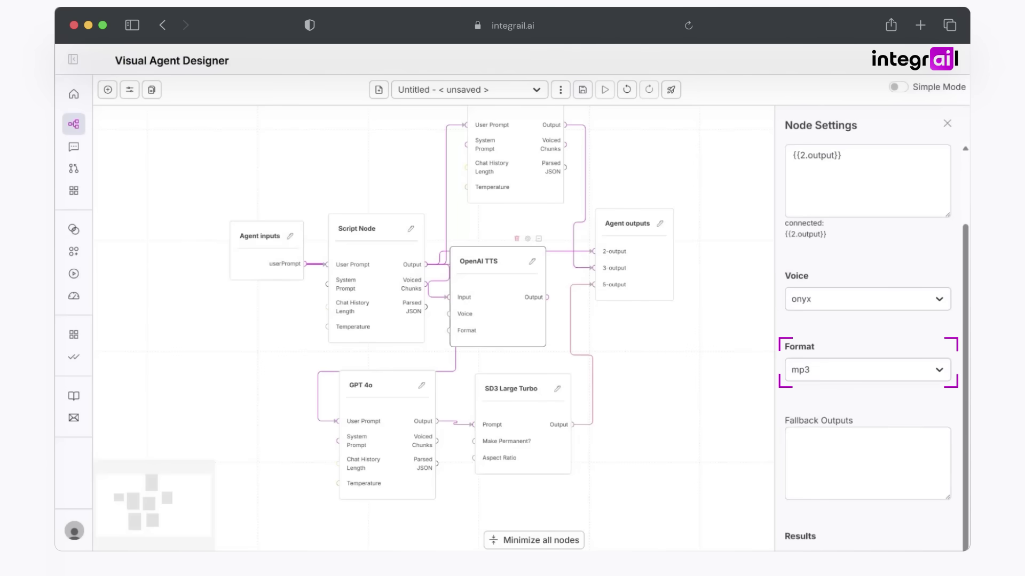
click(851, 376)
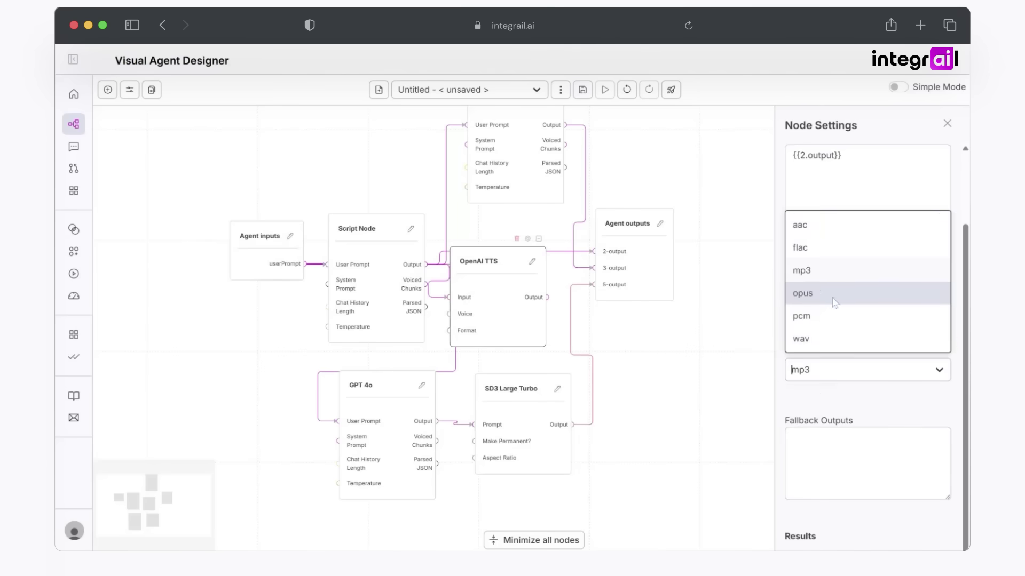
click(826, 273)
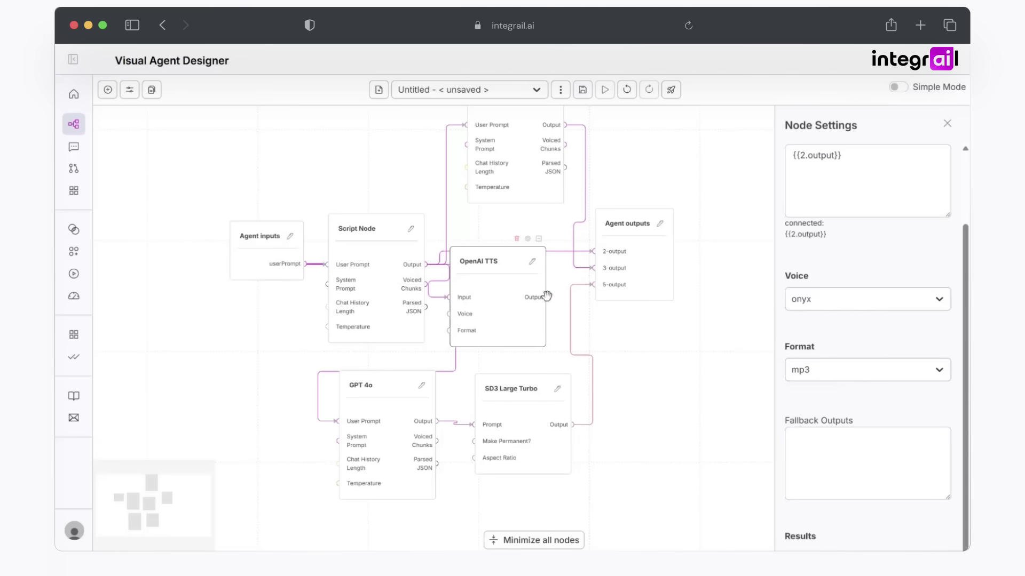
drag(547, 296, 612, 265)
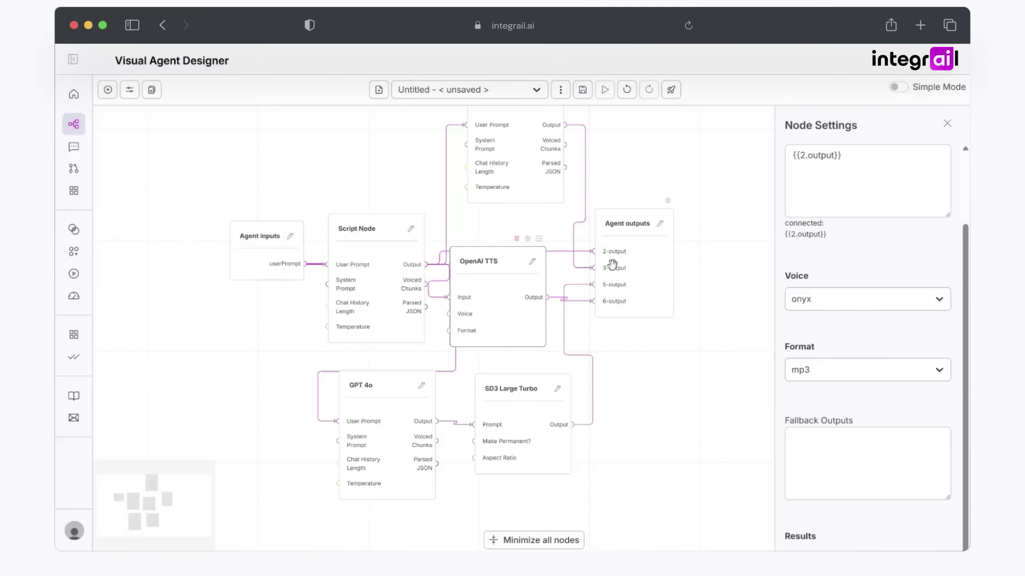
click(946, 125)
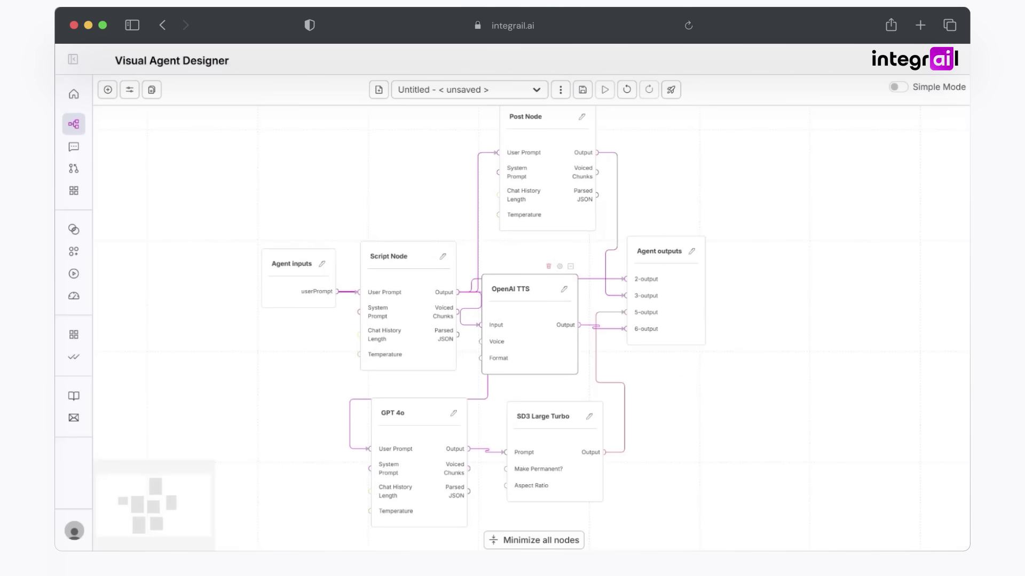
- Save the agent and run a test until every node shows finished
click(583, 89)
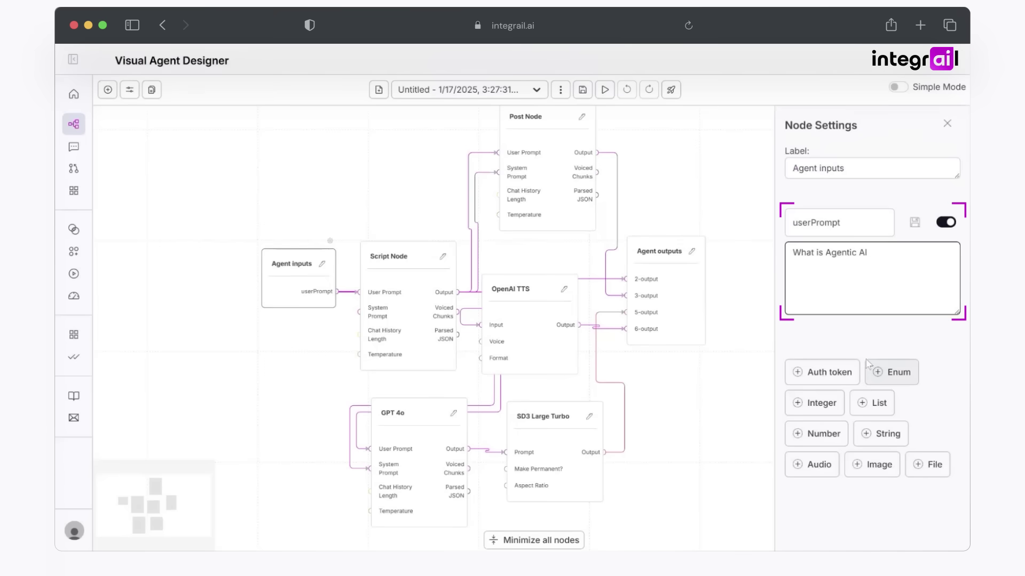
click(604, 91)
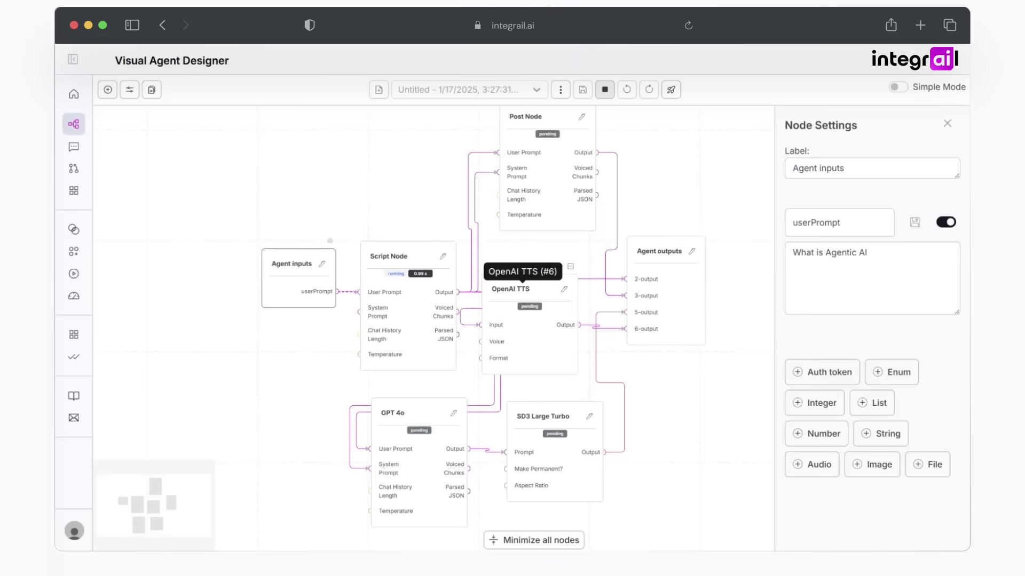
click(287, 187)
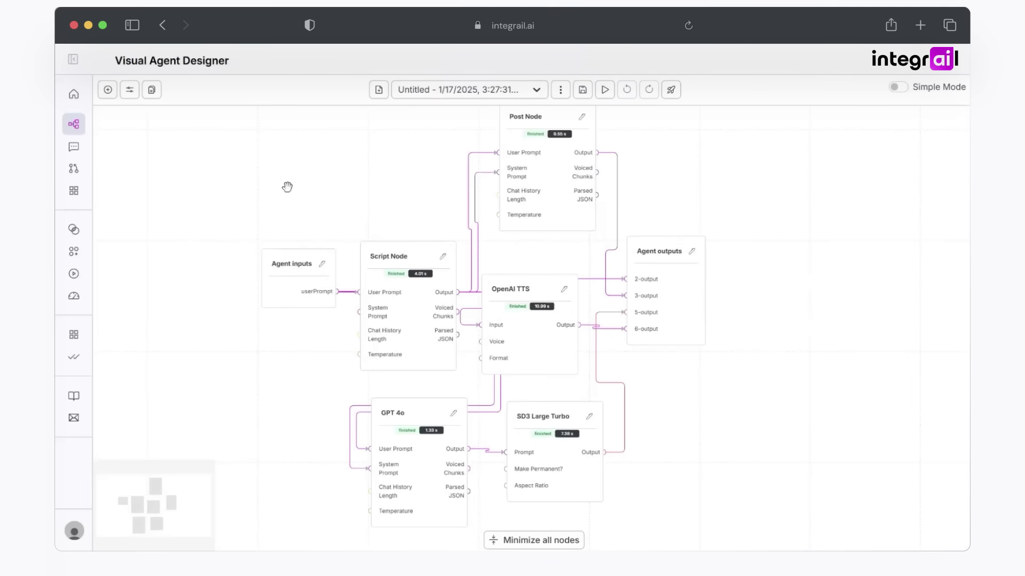
- Read the Script Node's generated script and the Post Node's social media posts
click(377, 302)
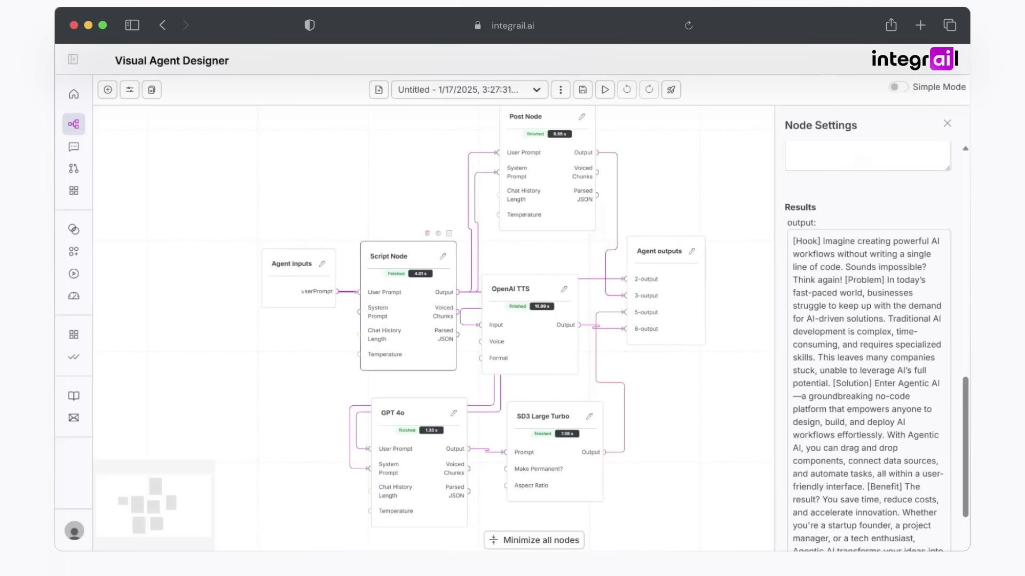
scroll(867, 347, up, 5)
scroll(867, 347, down, 10)
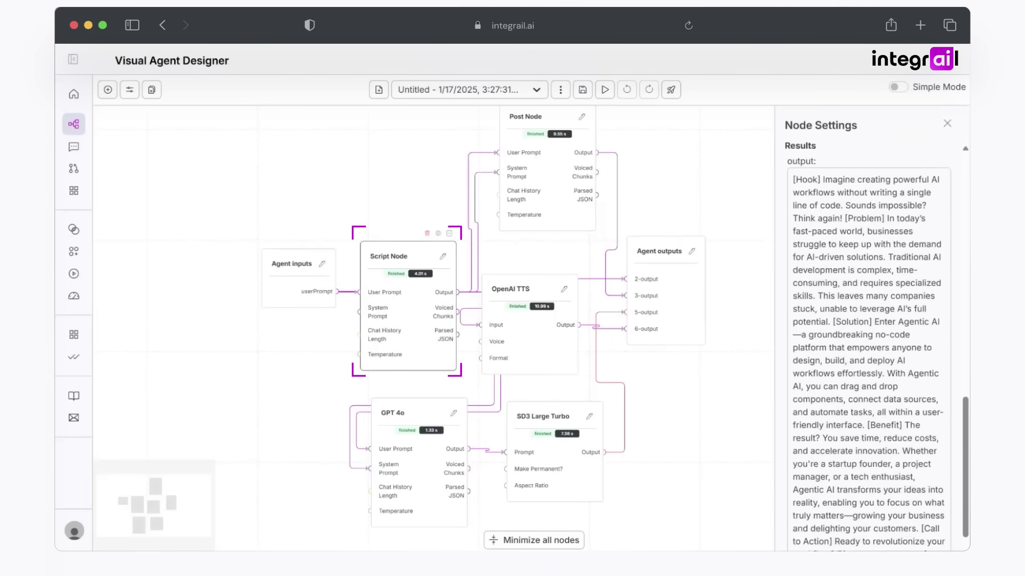
scroll(867, 346, down, 3)
click(515, 197)
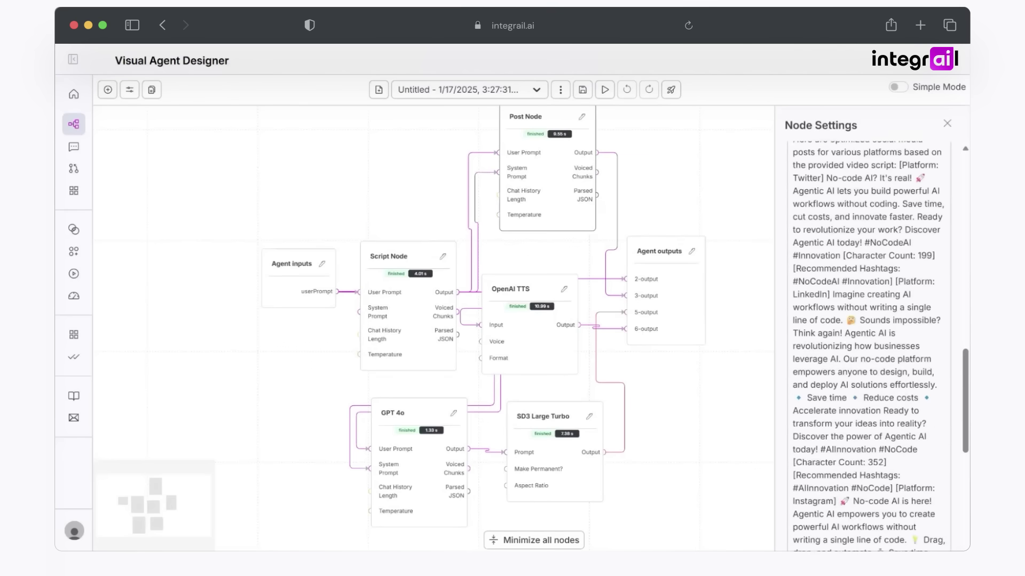
scroll(867, 347, down, 2)
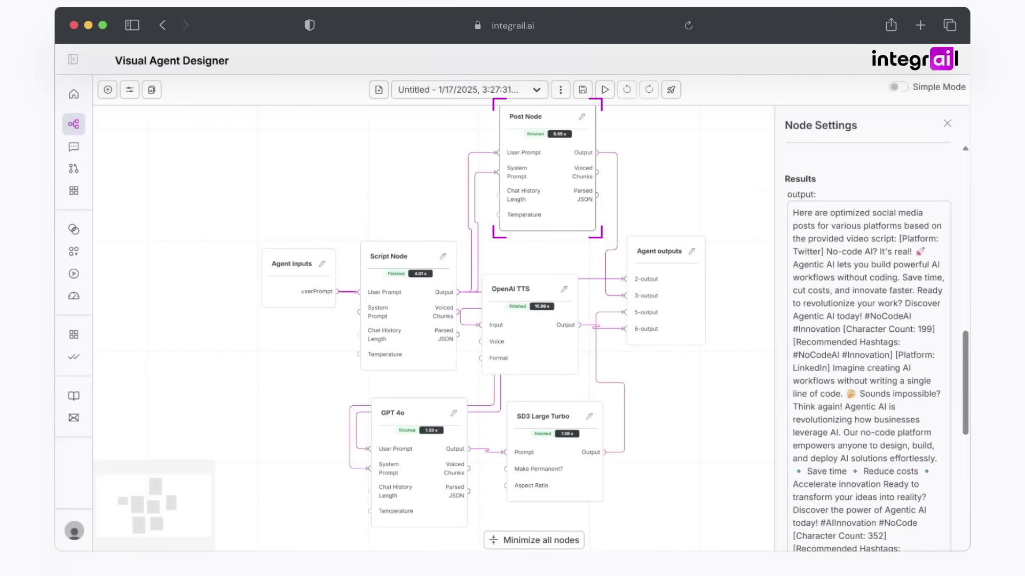
scroll(867, 347, down, 2)
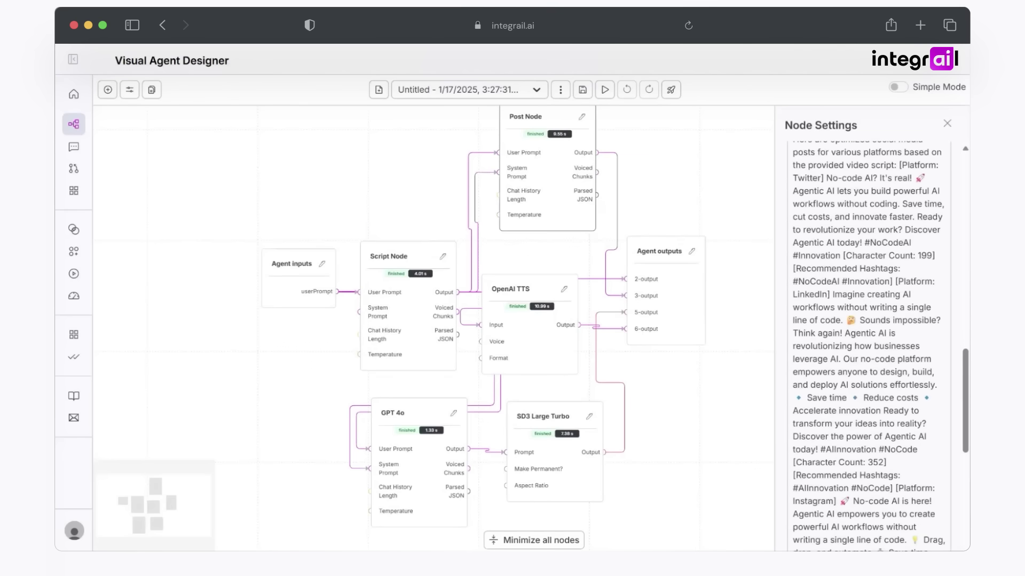
scroll(867, 347, down, 12)
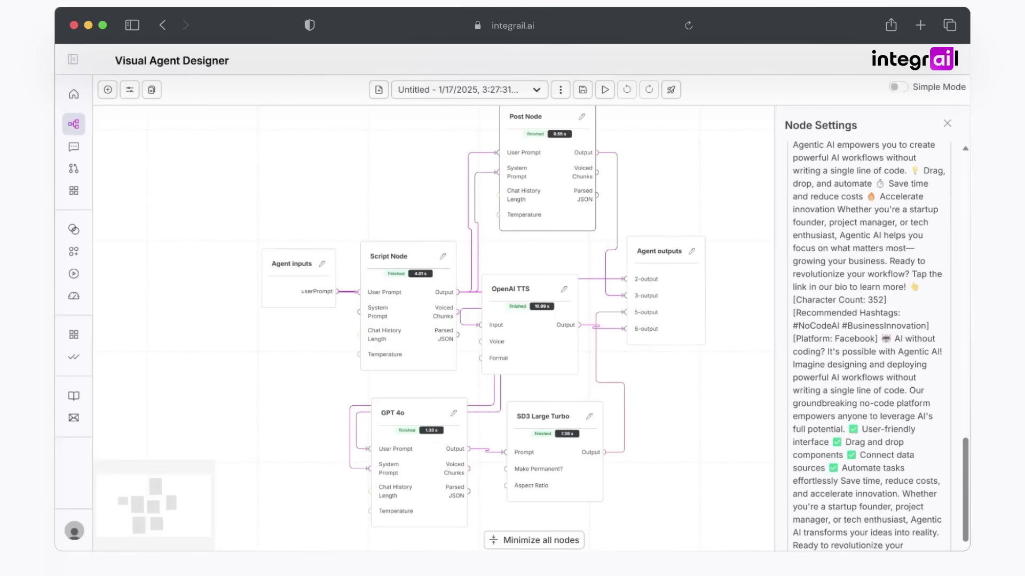
- Play the OpenAI TTS audio result, then inspect the SD3 Large Turbo node's output
click(519, 347)
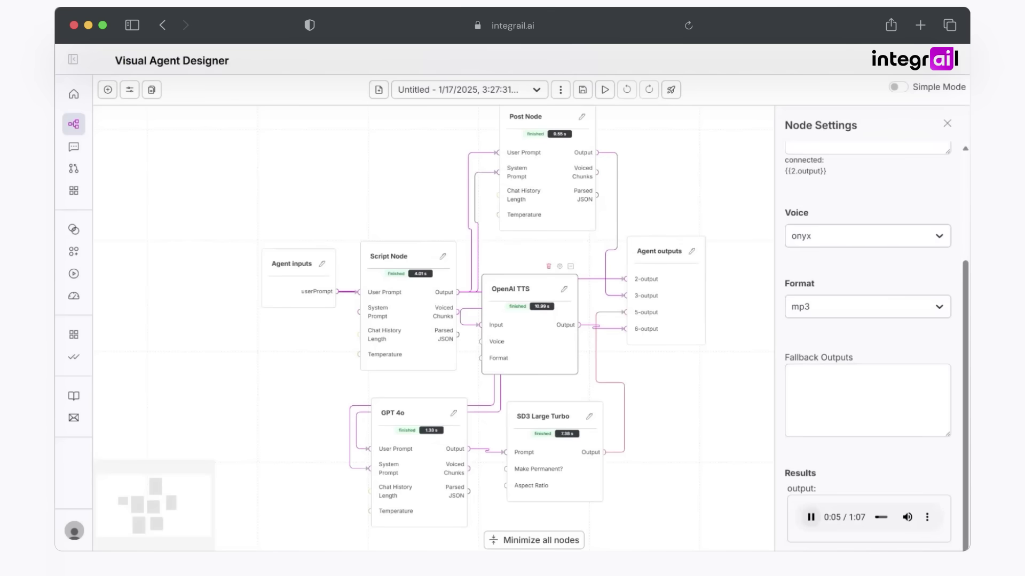
click(811, 517)
click(544, 440)
scroll(852, 385, down, 4)
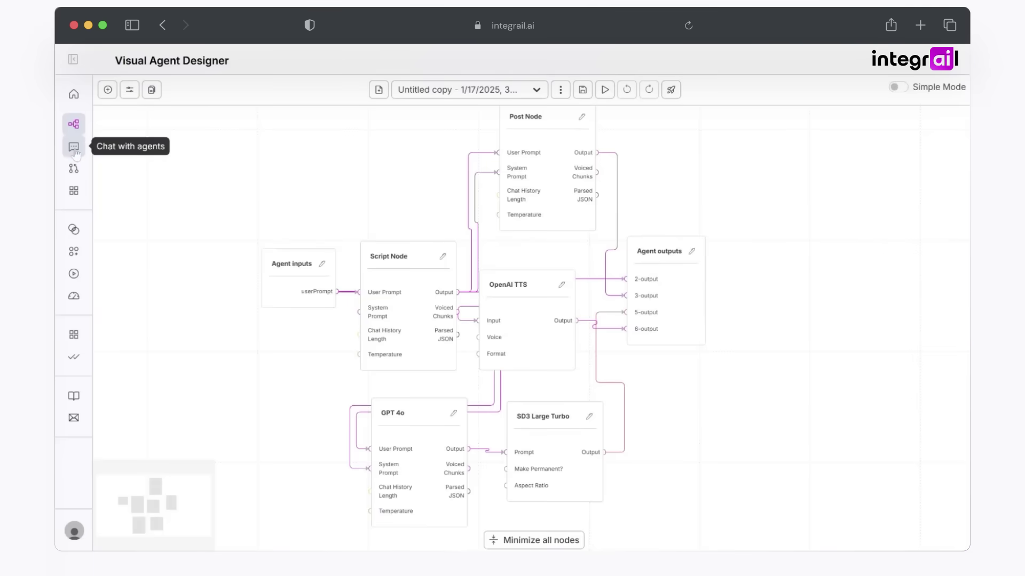
- Ask the Untitled copy agent 'What is Agentic AI' in Chat with agents
click(74, 148)
click(149, 159)
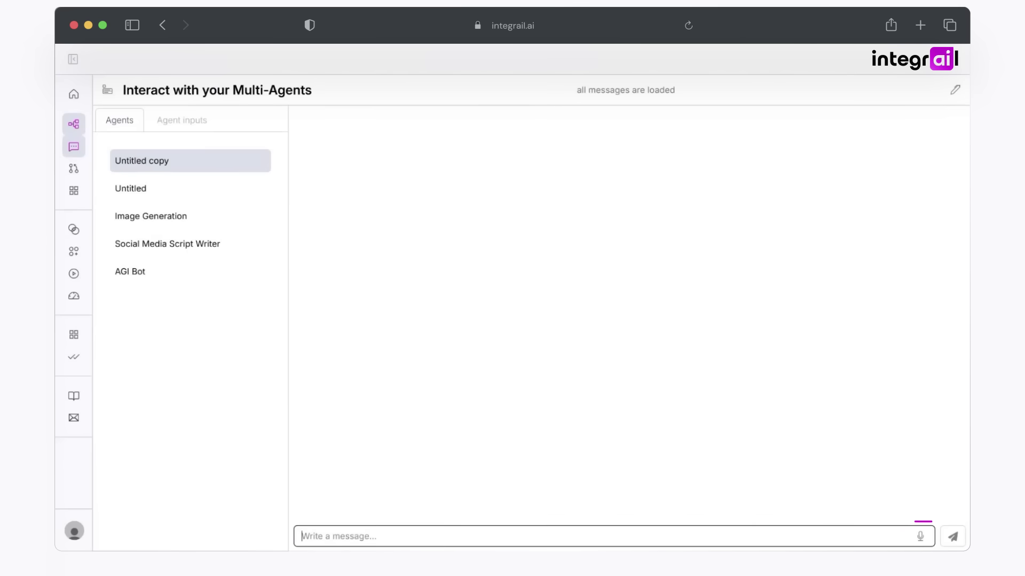
click(302, 536)
text(What is Agentic AI)
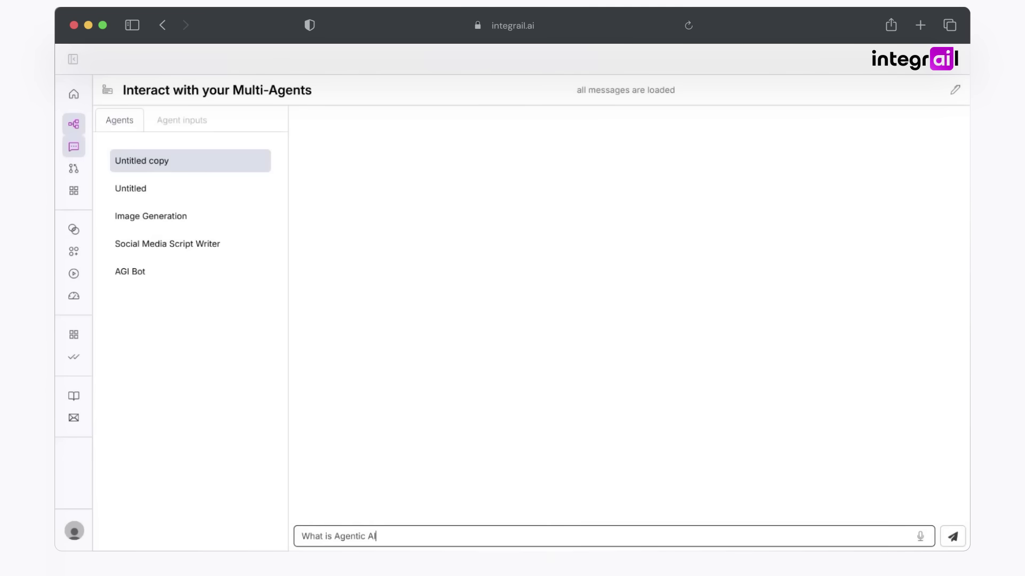
key(Return)
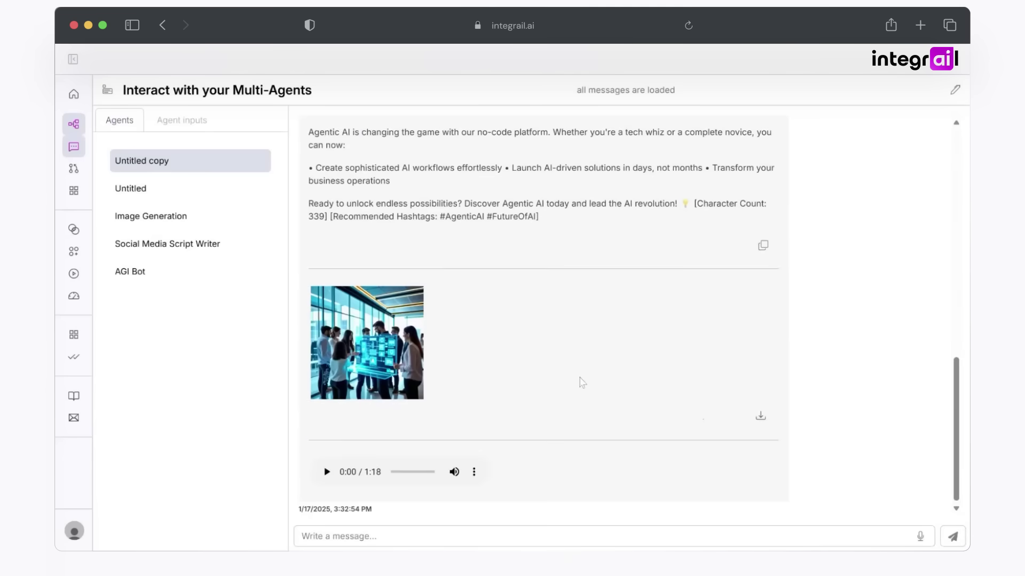
- Read the reply's Twitter, LinkedIn, Instagram and Facebook posts and image, down to the 1:18 audio
scroll(581, 380, up, 15)
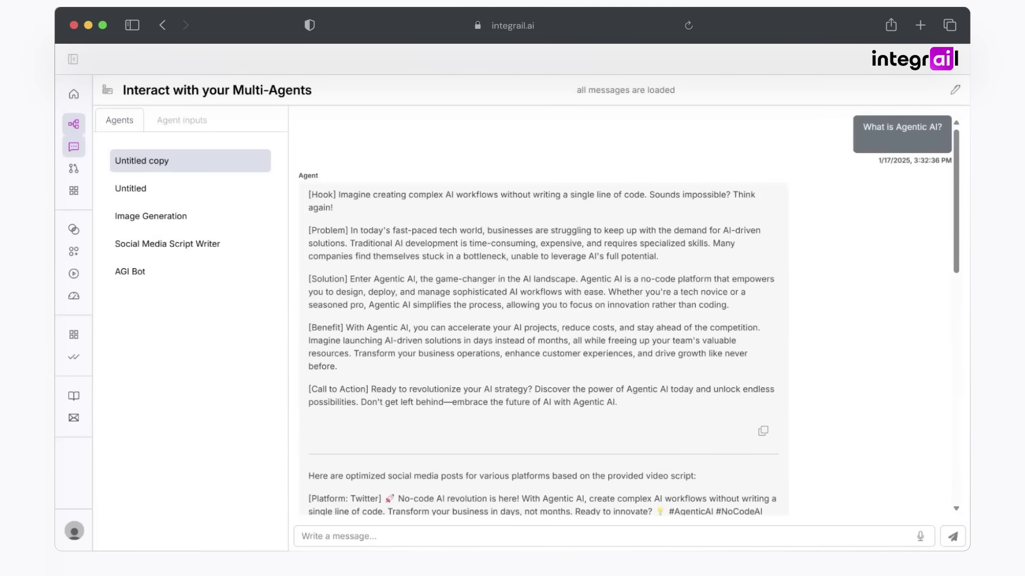
scroll(542, 315, down, 7)
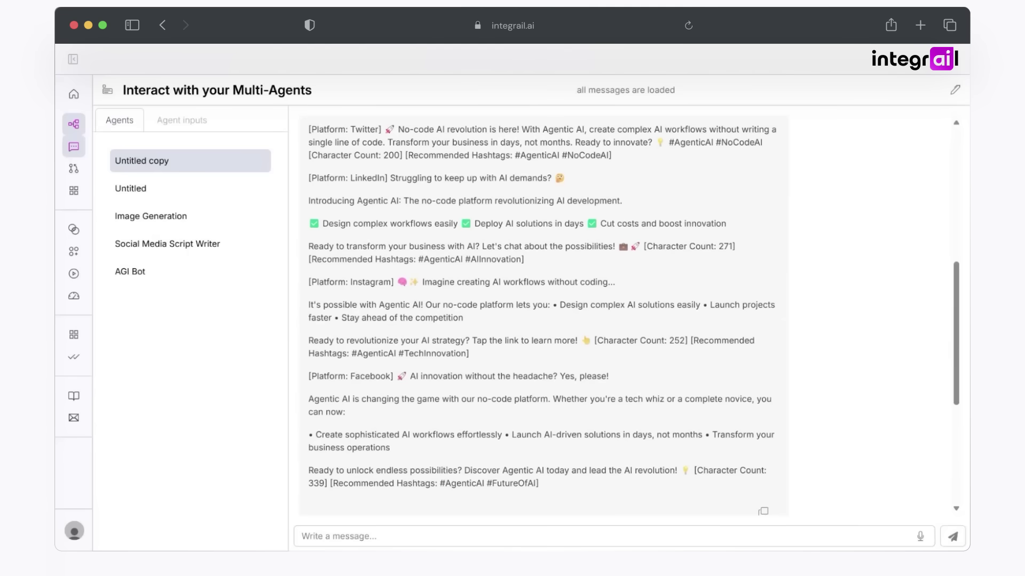
scroll(470, 368, down, 5)
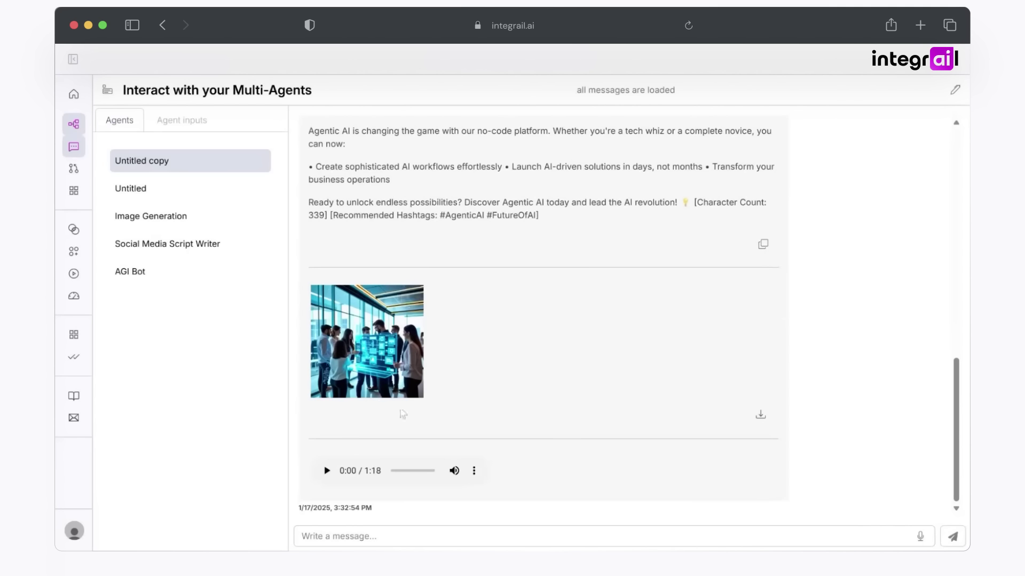
mouse_move(448, 479)
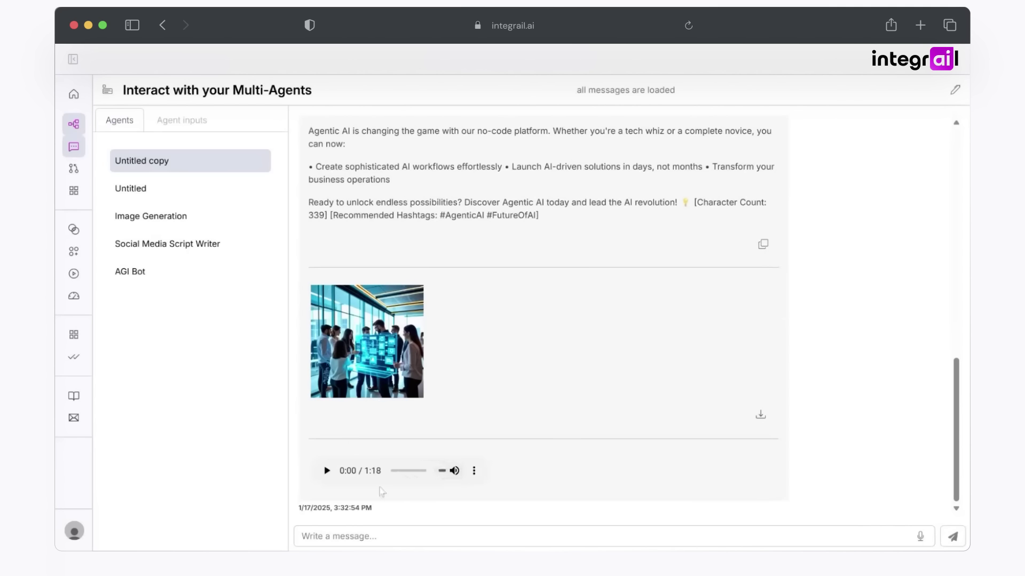